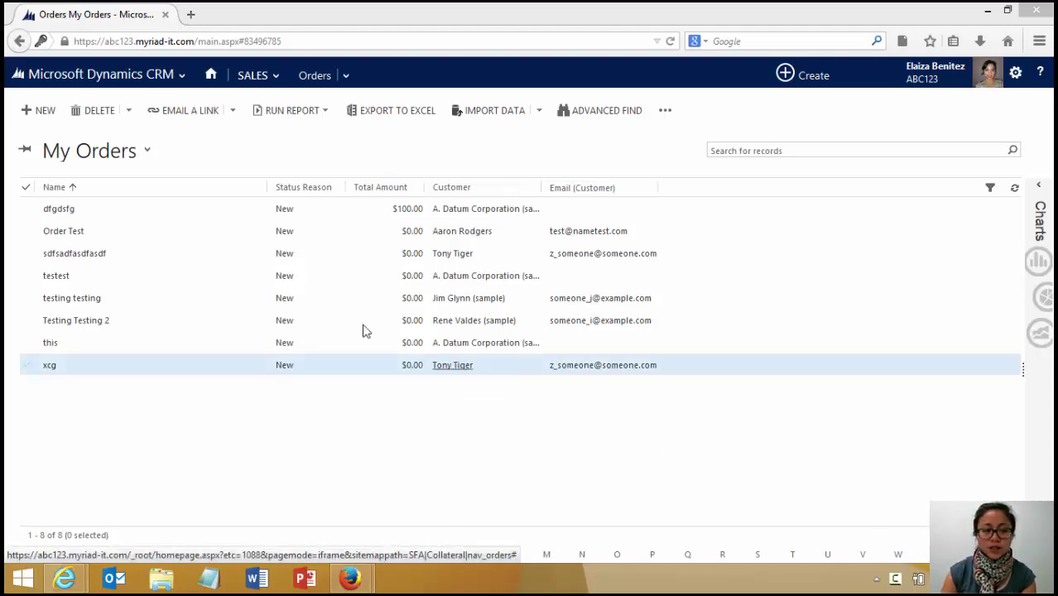
Create a new order named Demo and enter the contact's full name as its potential customer.
left_click(27, 116)
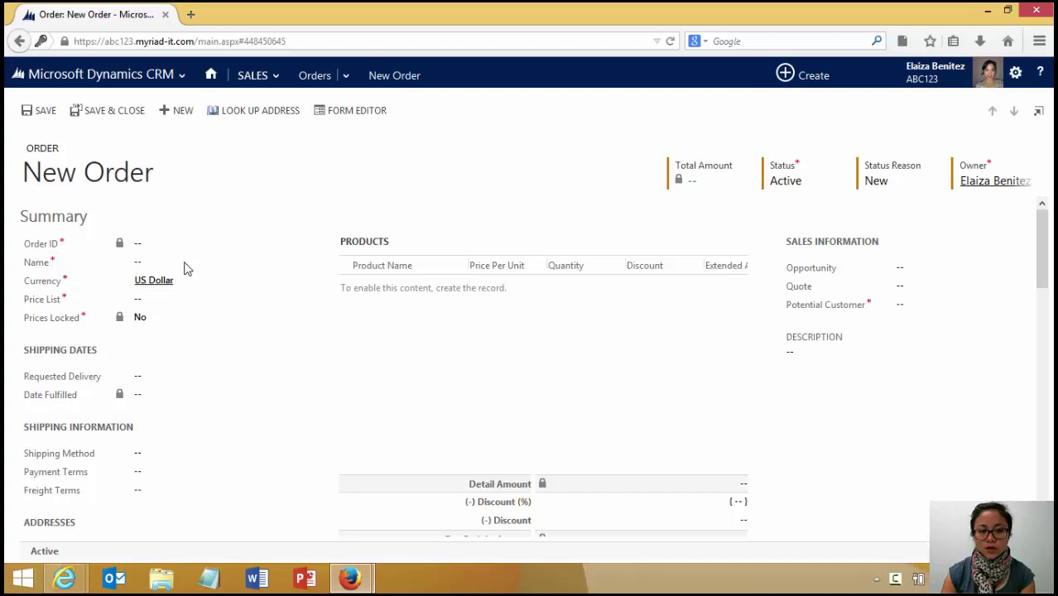
left_click(186, 268)
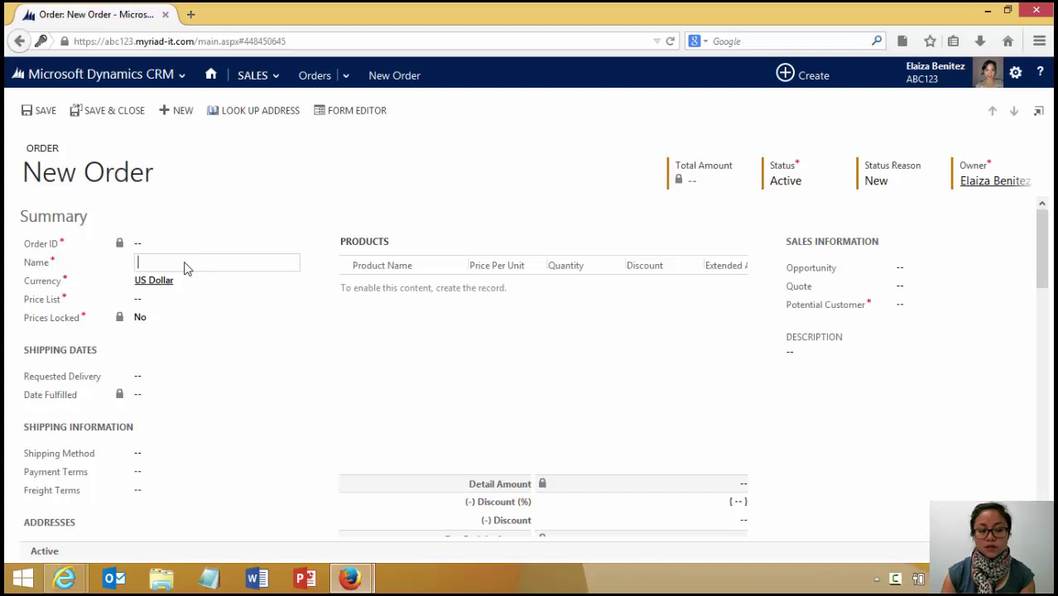
type("Demo")
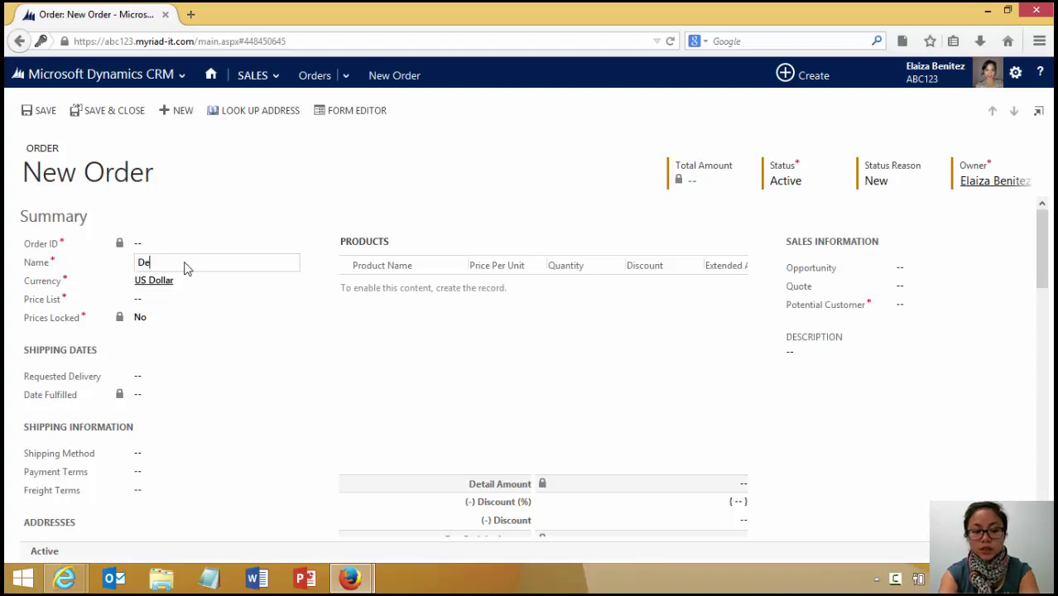
left_click(915, 312)
type("A")
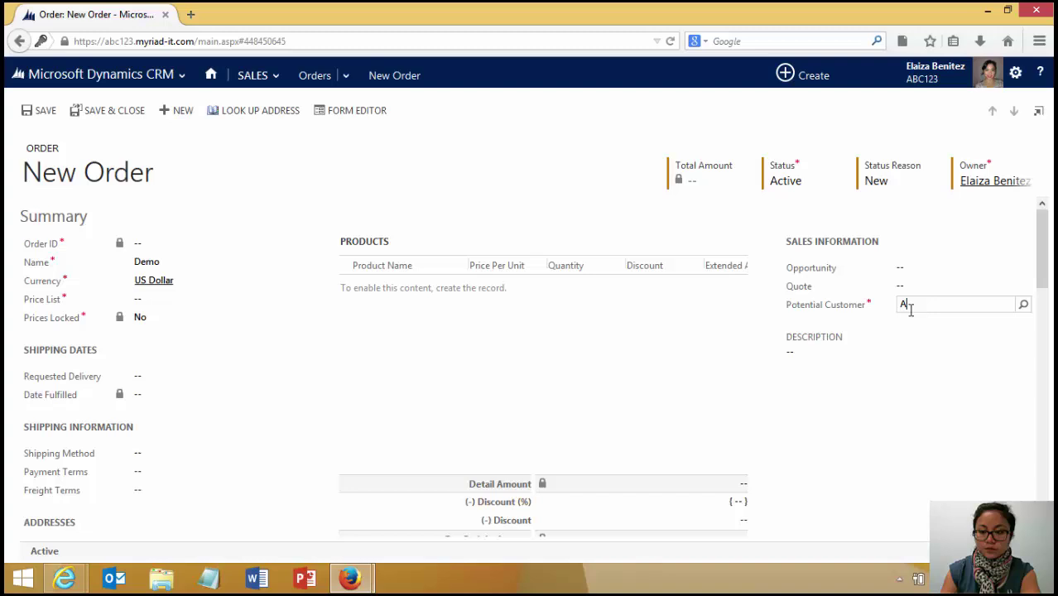
type("aron Rodgers")
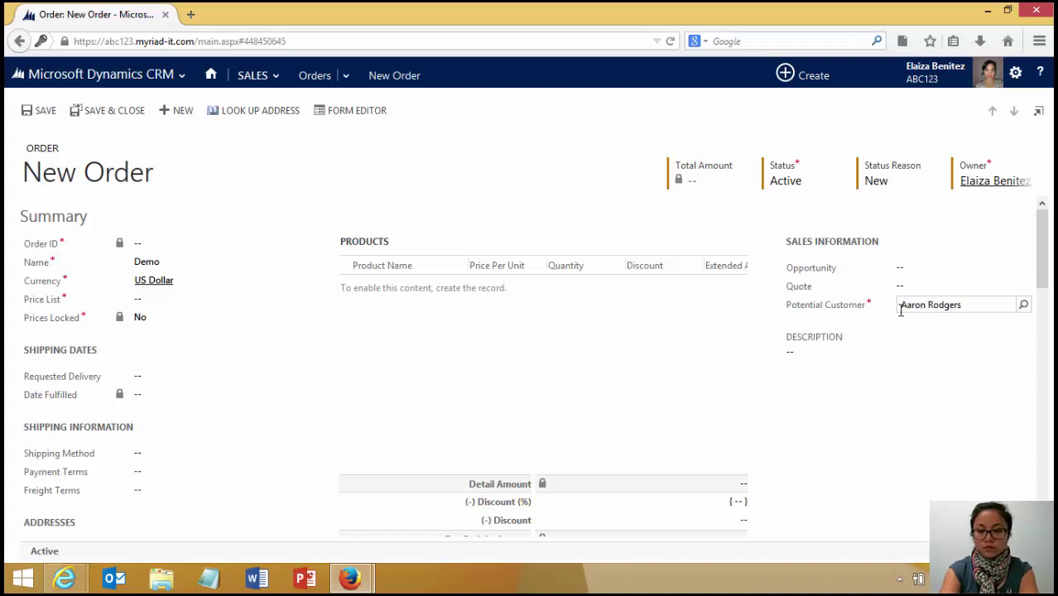
key("Tab")
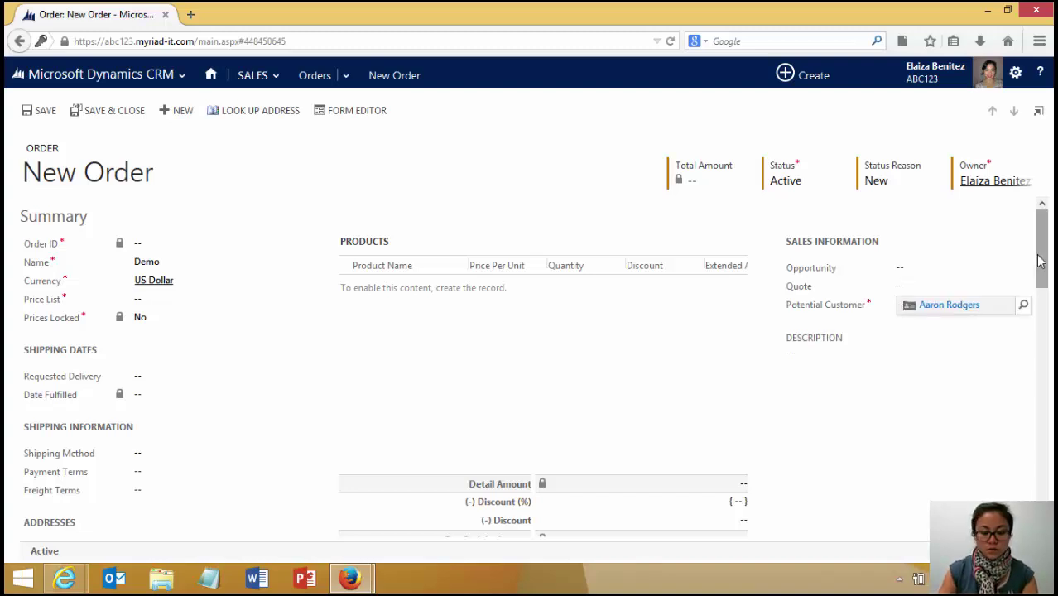
Set the order's price list to Standard Price List and save the order.
left_click(291, 305)
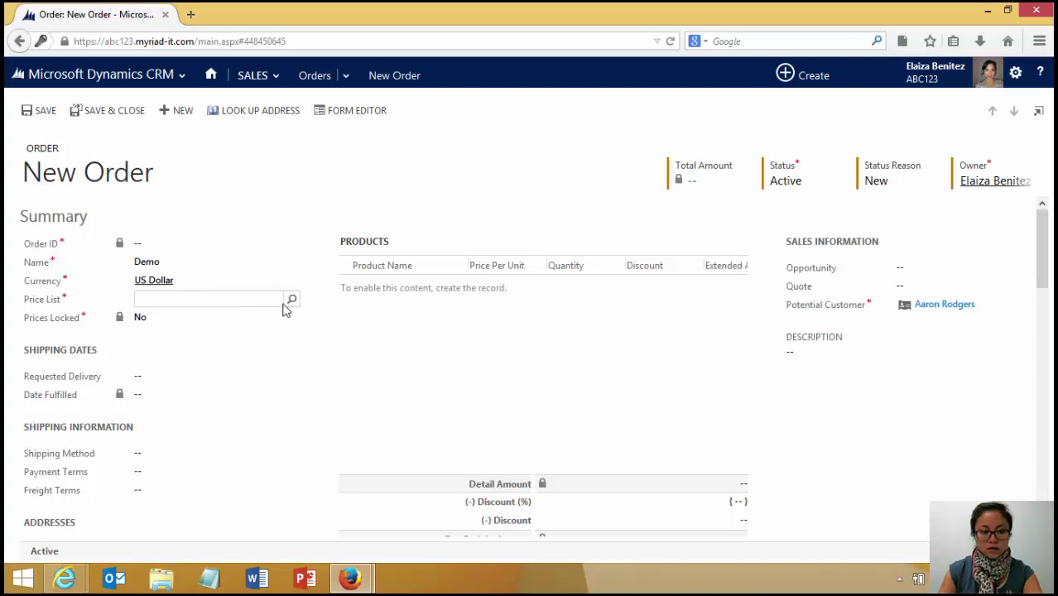
left_click(291, 304)
left_click(258, 319)
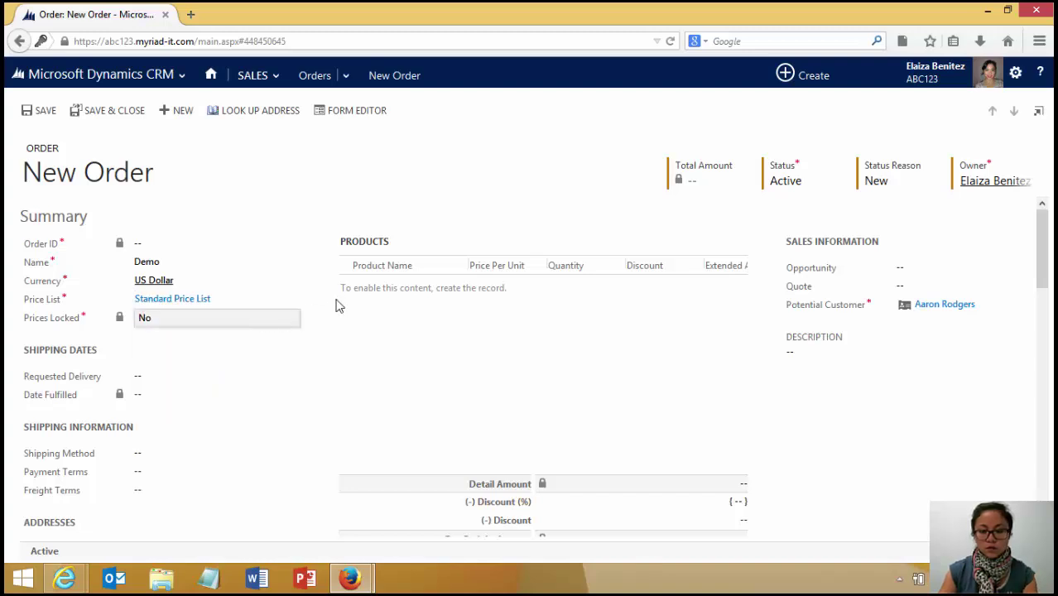
key("ctrl+s")
left_click_drag(1045, 280, 1027, 224)
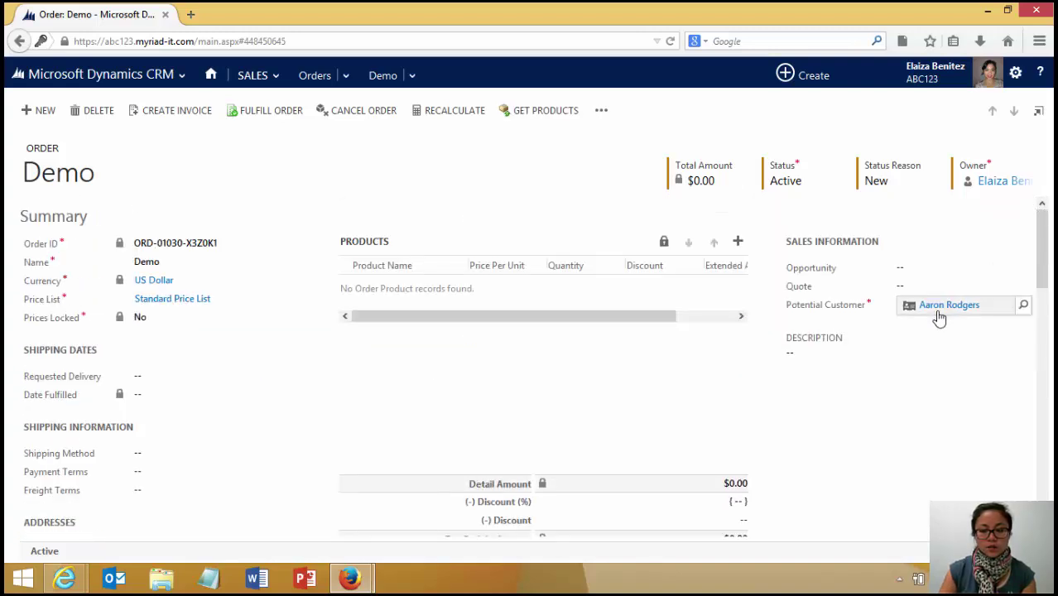
Open the potential customer's contact record and inspect the component fields of its physical and shipping addresses.
left_click(940, 307)
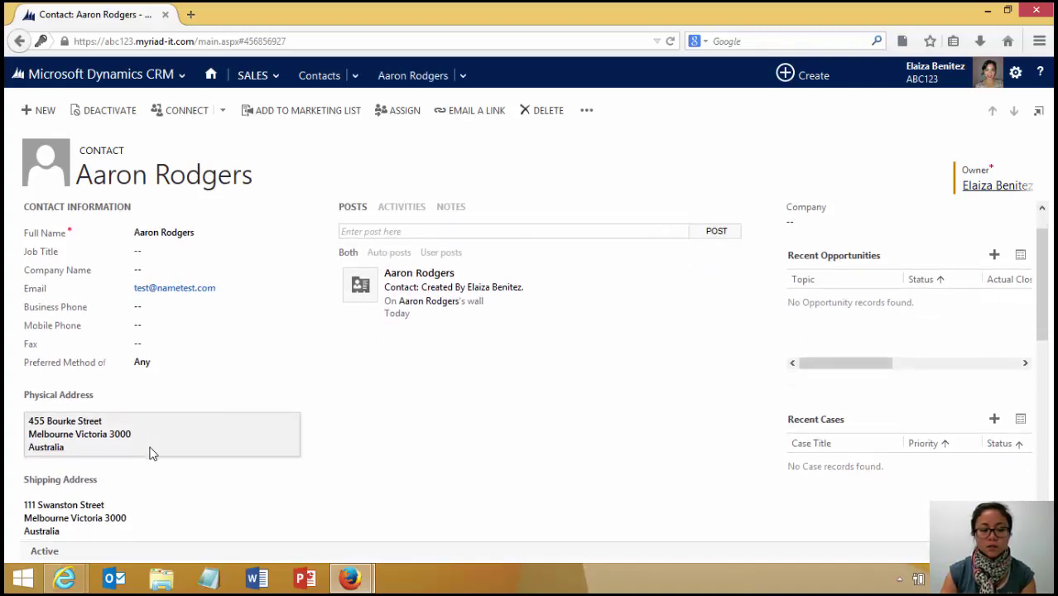
scroll(150, 452, "down", 2)
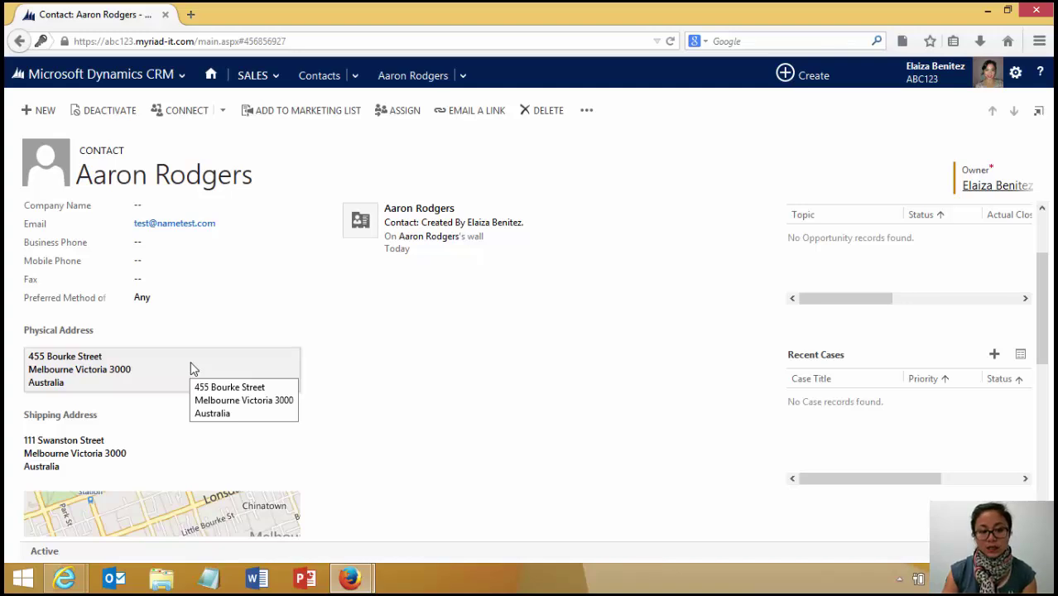
left_click(191, 364)
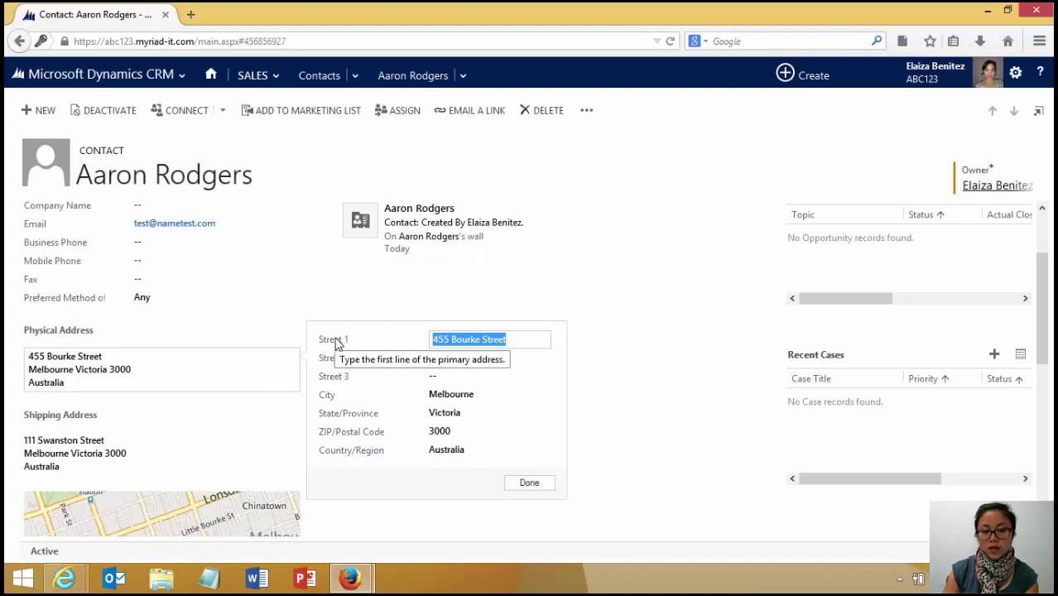
left_click(243, 448)
left_click(243, 452)
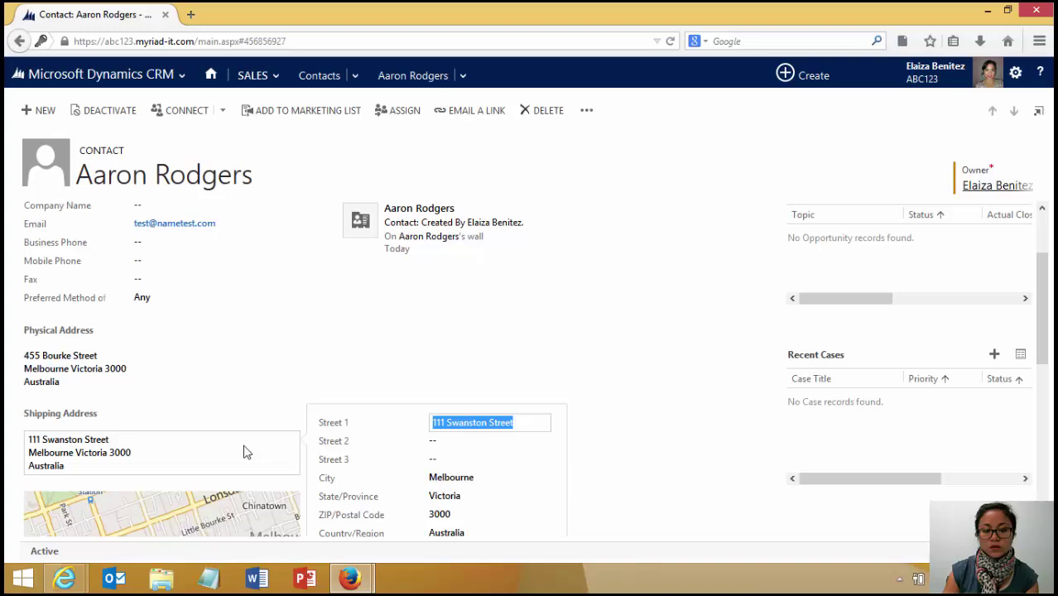
left_click(247, 334)
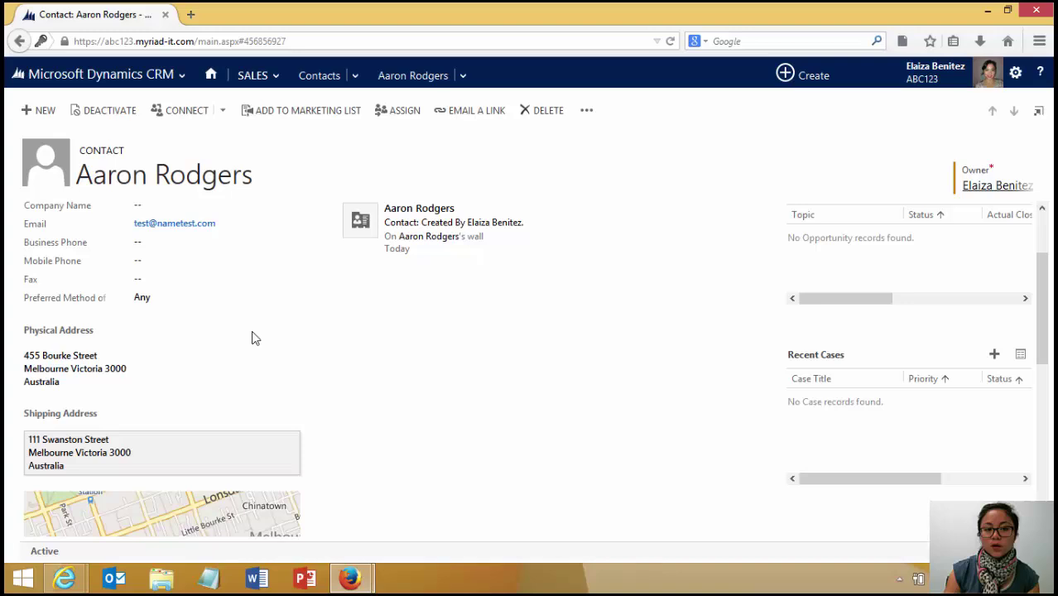
Return to the Demo order and check its Bill To and Ship To address fields.
left_click(163, 84)
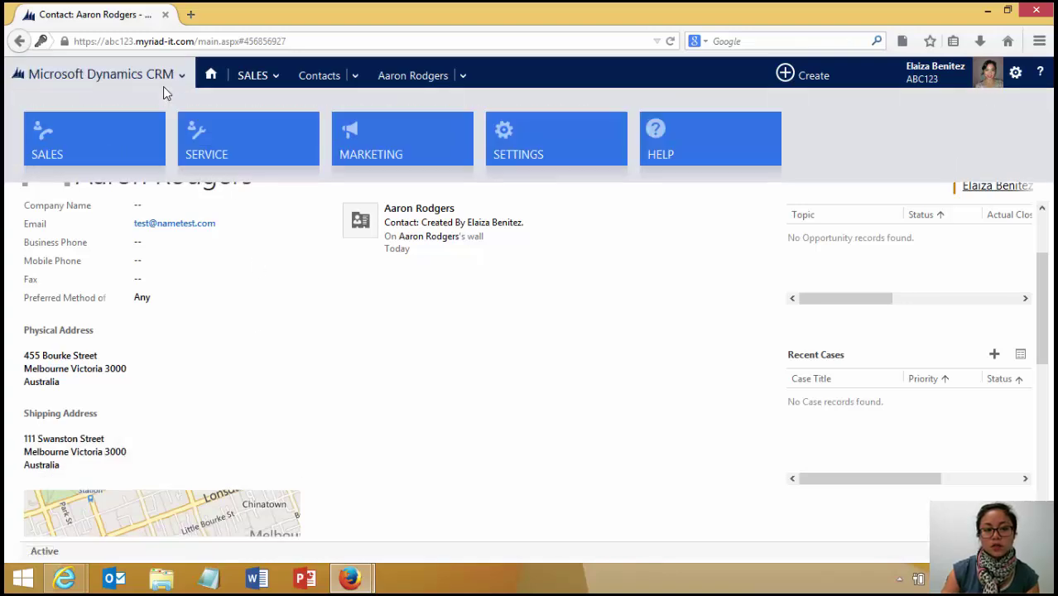
left_click(25, 44)
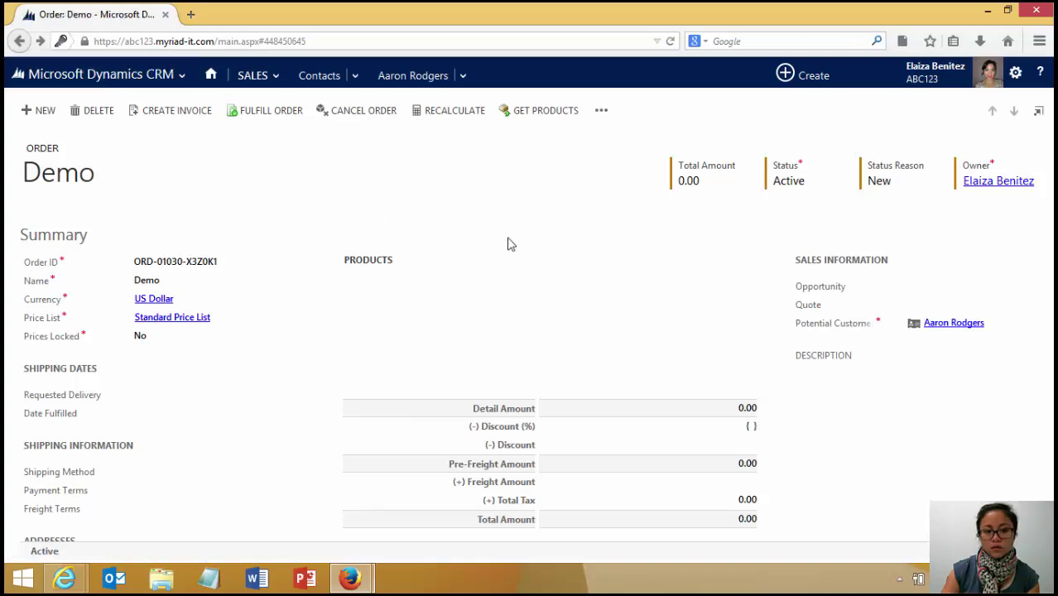
left_click_drag(1042, 217, 1026, 324)
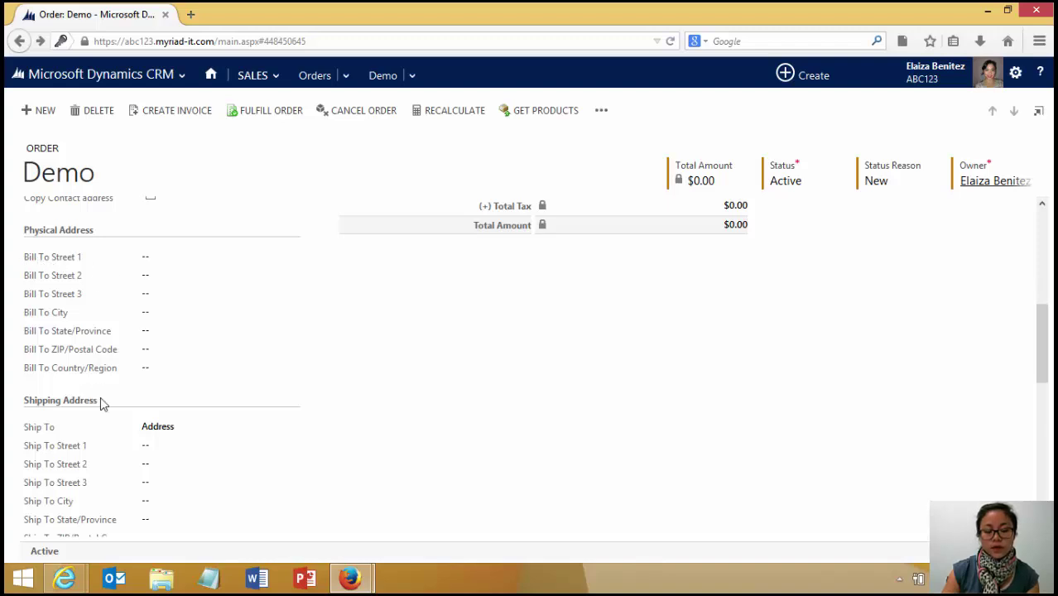
scroll(240, 453, "down", 1)
scroll(102, 399, "down", 2)
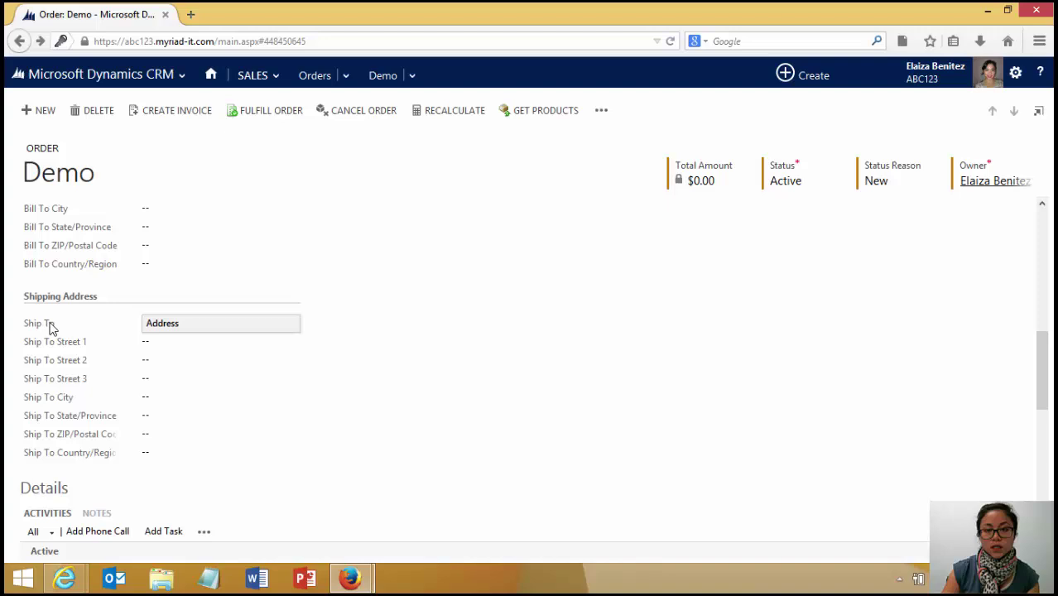
mouse_move(50, 329)
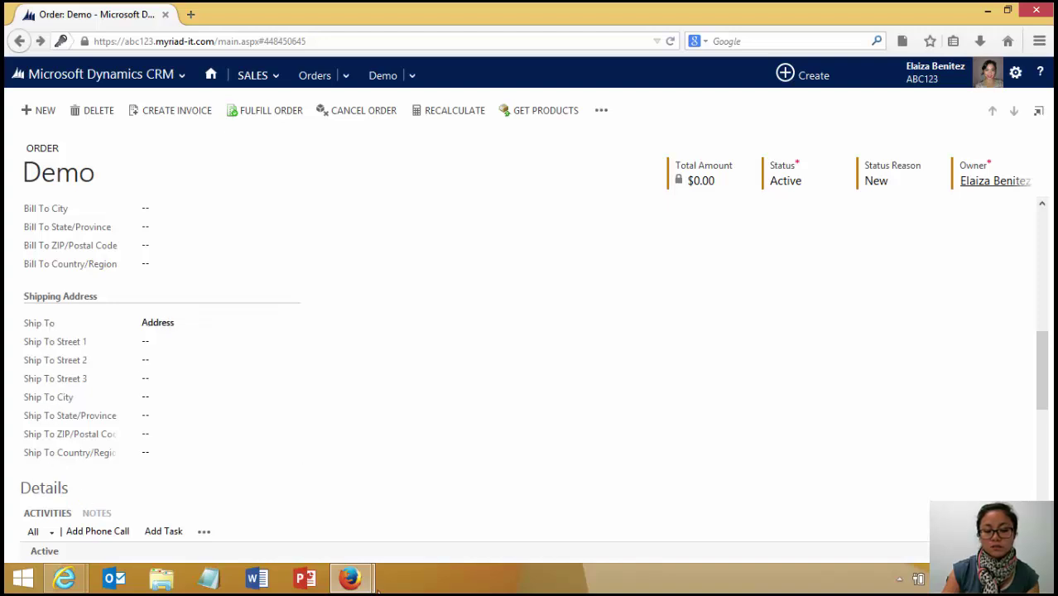
Switch to the ABC123 solution window and list the Account entity's 1:N relationships sorted by related entity.
left_click(351, 580)
left_click(381, 534)
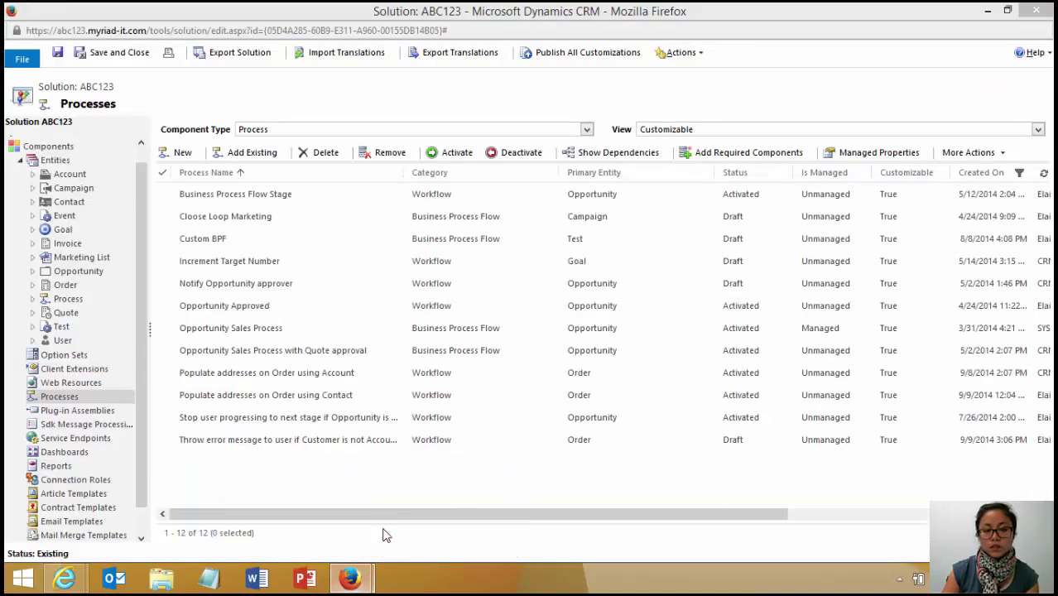
left_click(33, 176)
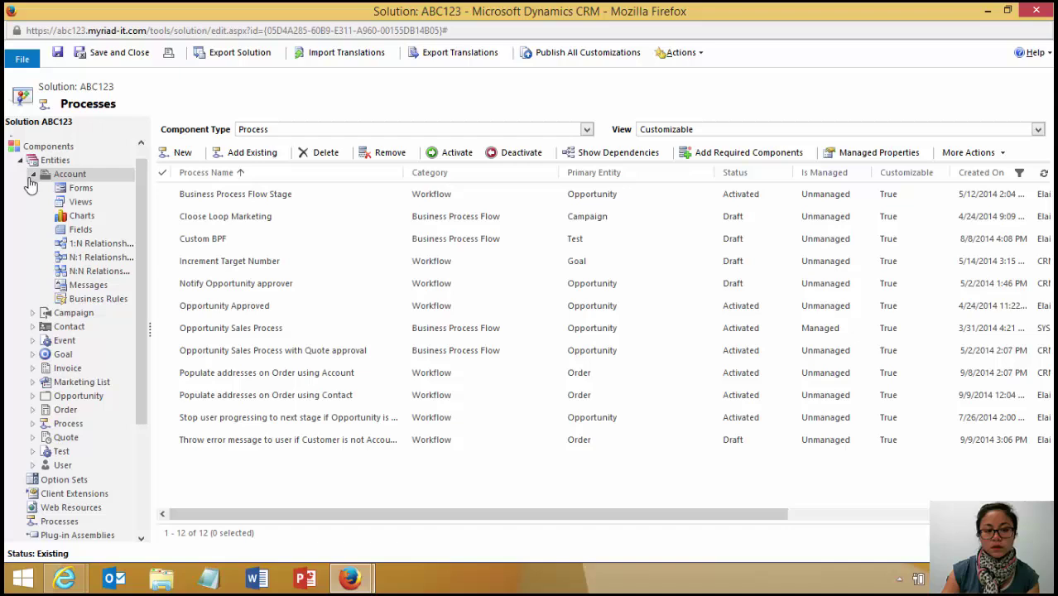
left_click(88, 245)
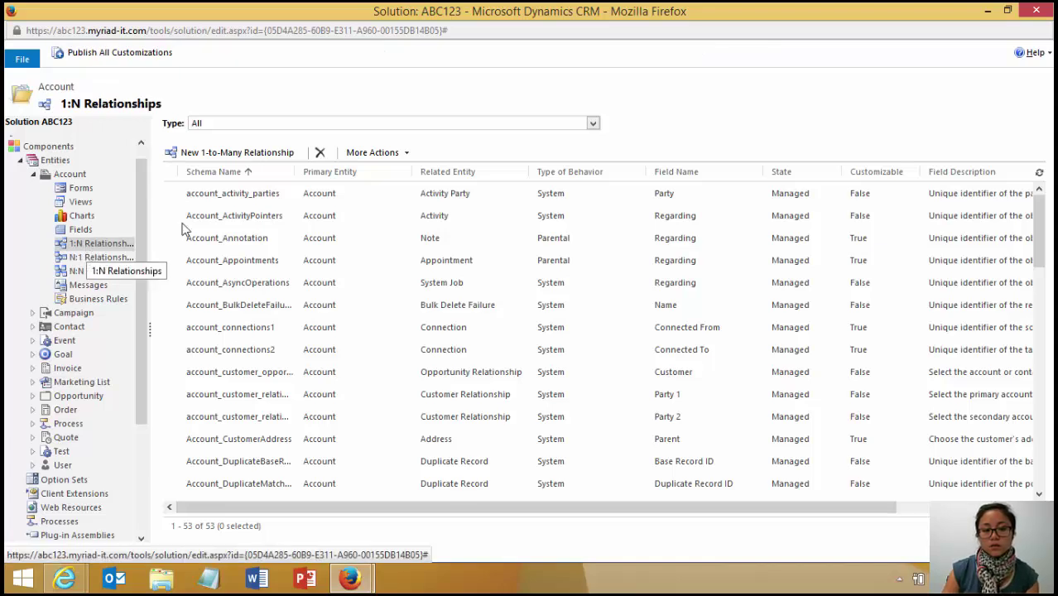
left_click(510, 174)
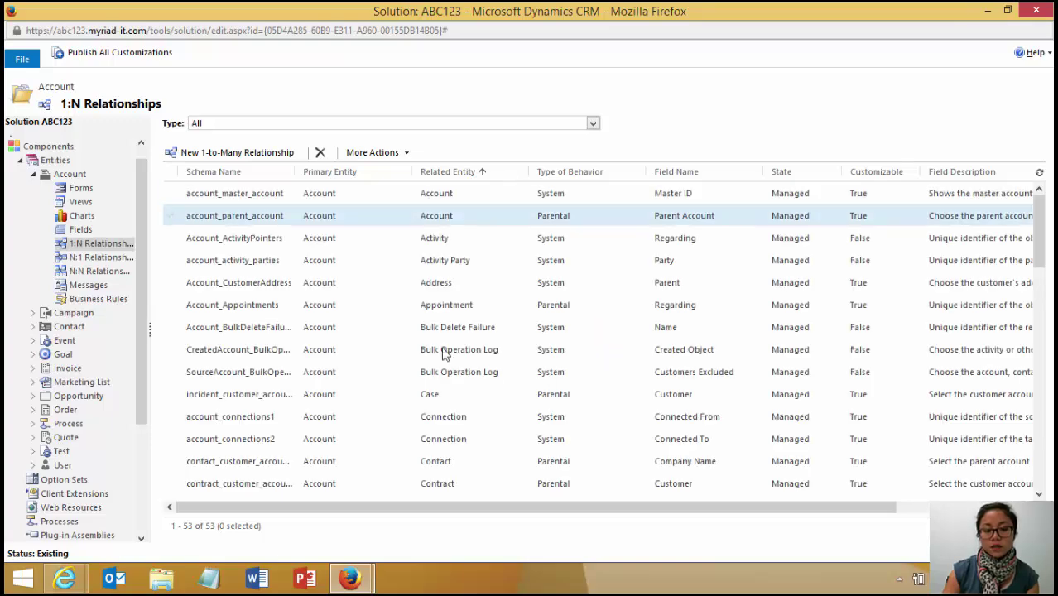
Open the Account relationship whose related entity is Order and display its field mappings in a maximized window.
scroll(468, 386, "down", 6)
scroll(517, 437, "down", 4)
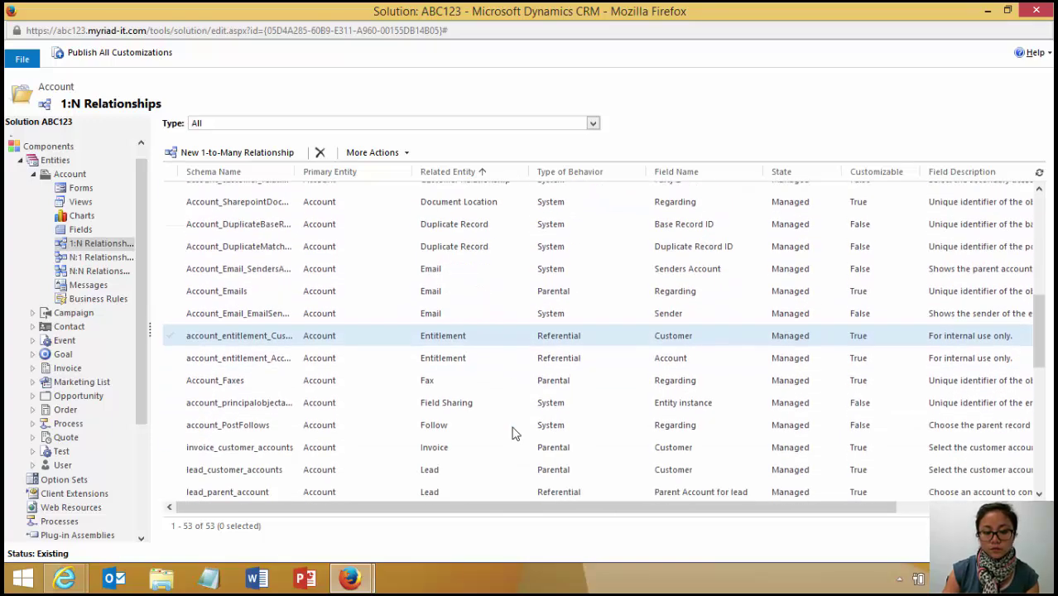
scroll(497, 447, "down", 2)
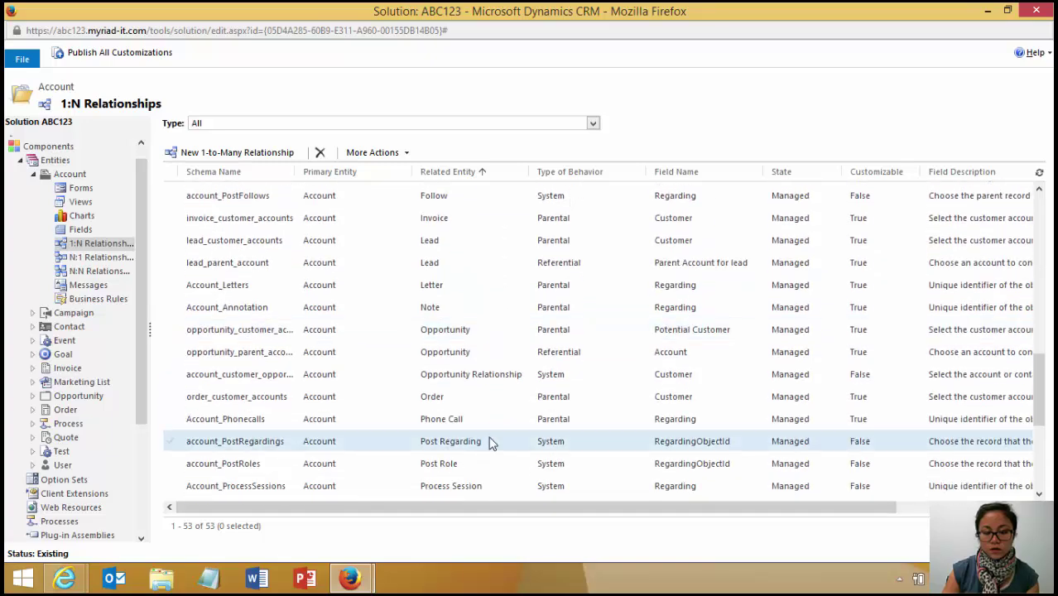
double_click(482, 401)
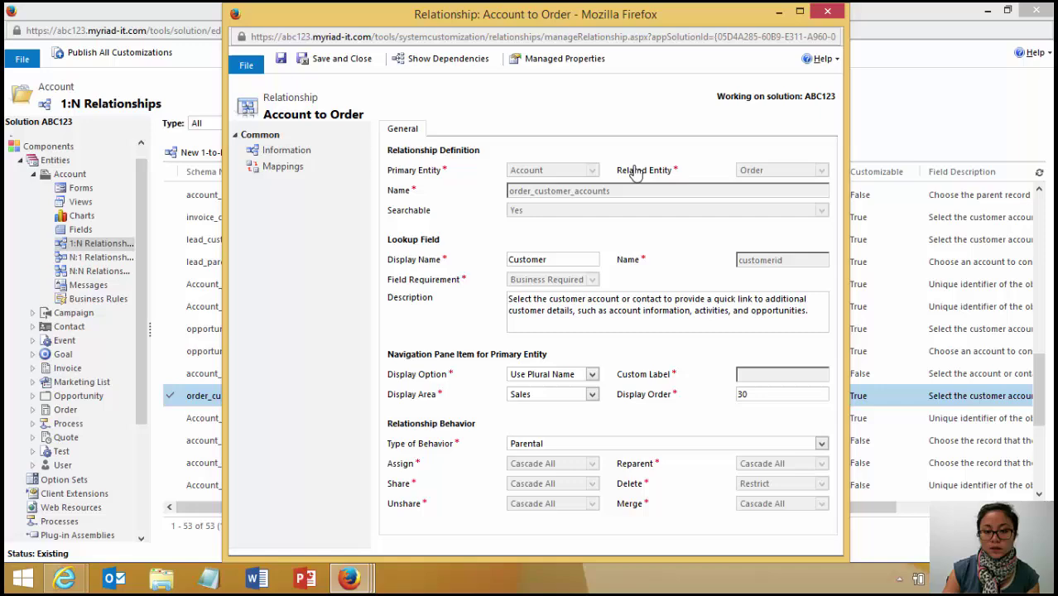
left_click(283, 165)
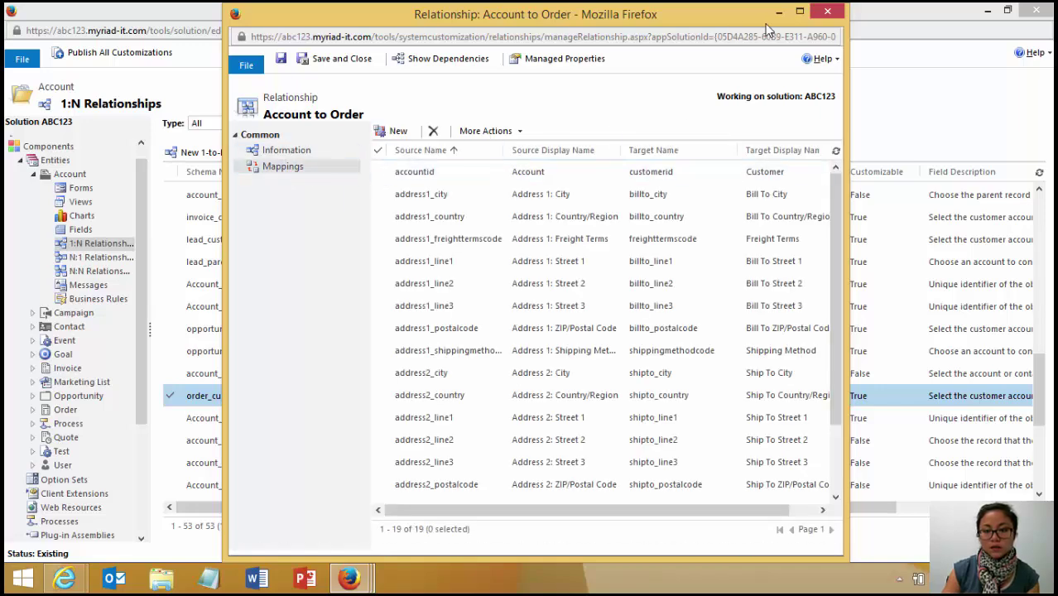
left_click(800, 12)
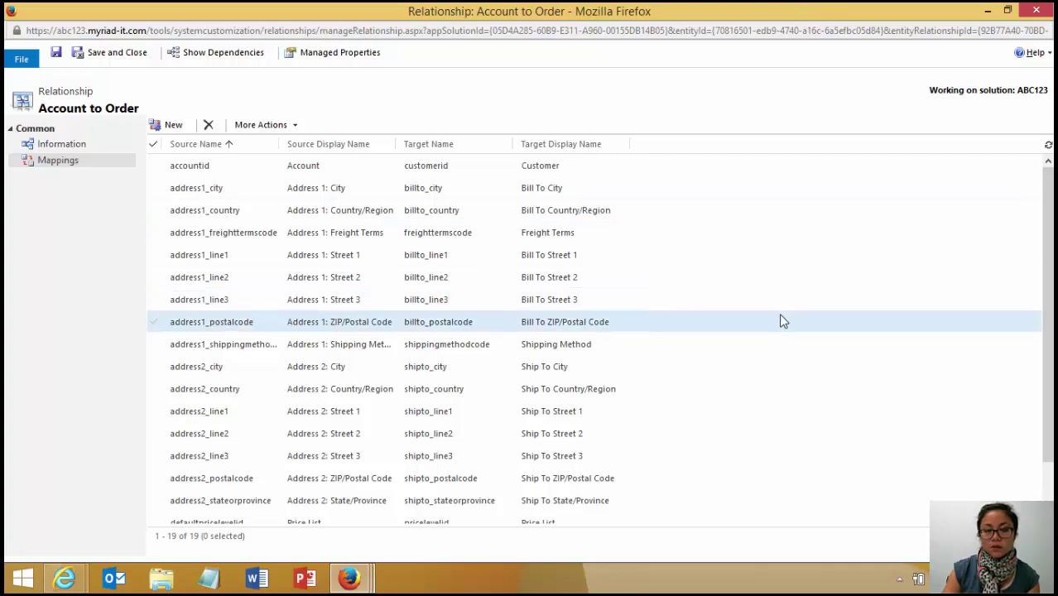
Review how the Account's Address 1 and Address 2 fields map to the Order's Bill To and Ship To fields.
scroll(779, 316, "down", 2)
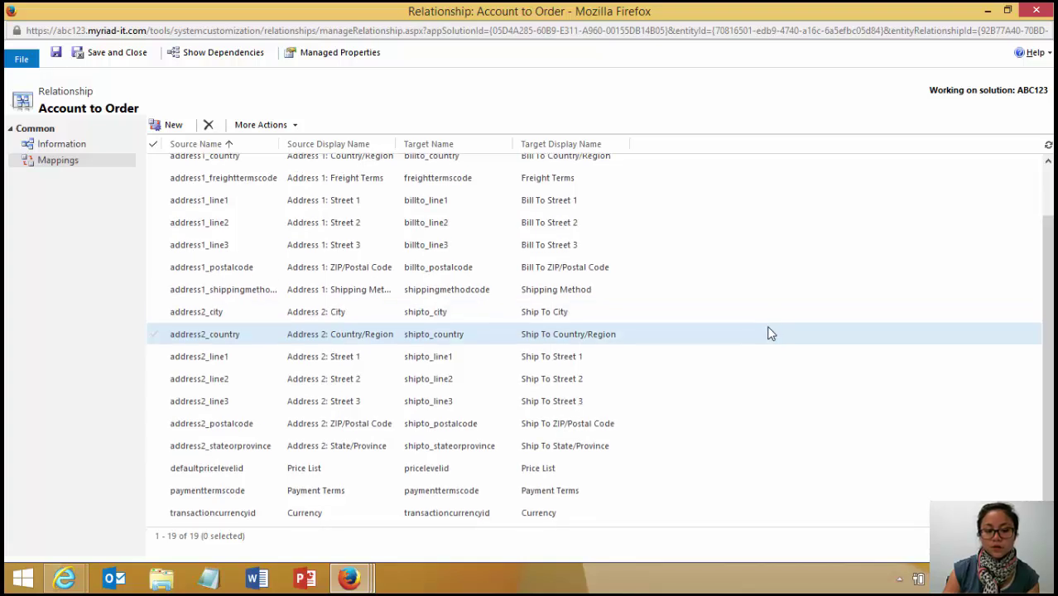
scroll(768, 332, "up", 2)
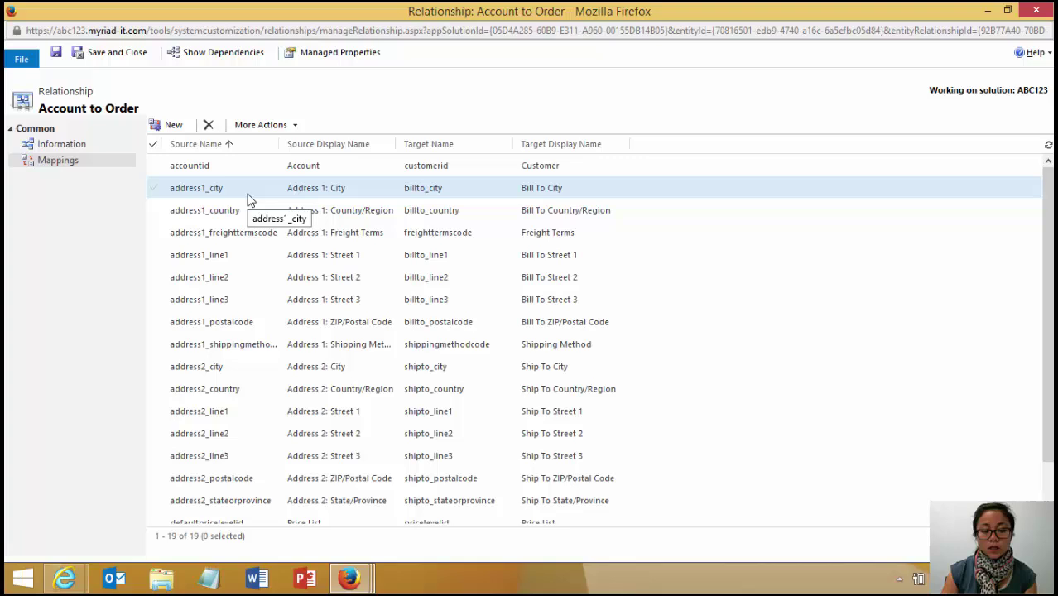
double_click(250, 259)
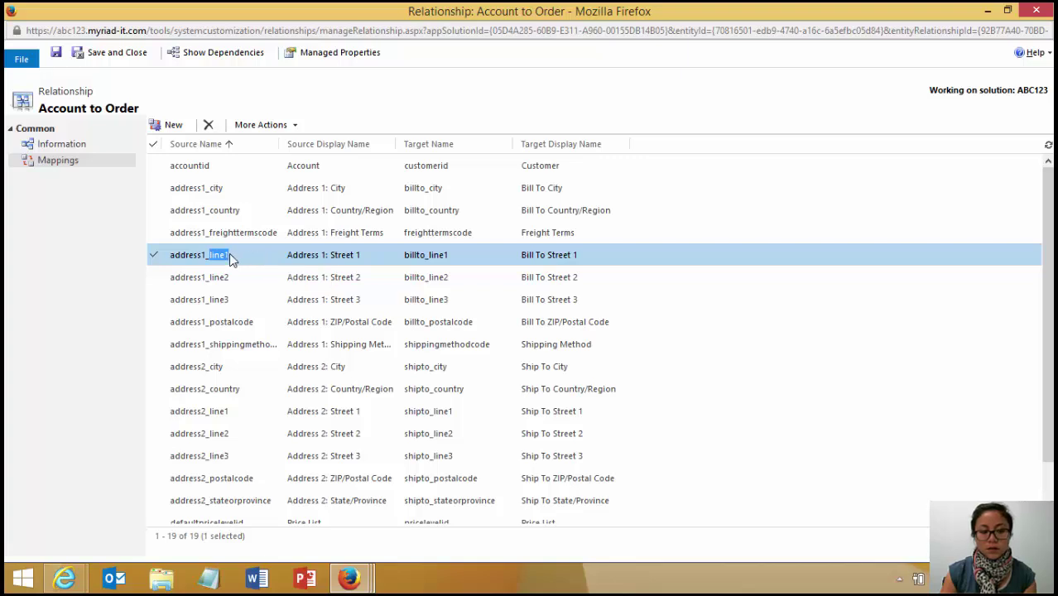
Open the form for a new Account to Order field mapping and enlarge it to examine the source and target fields.
left_click(168, 126)
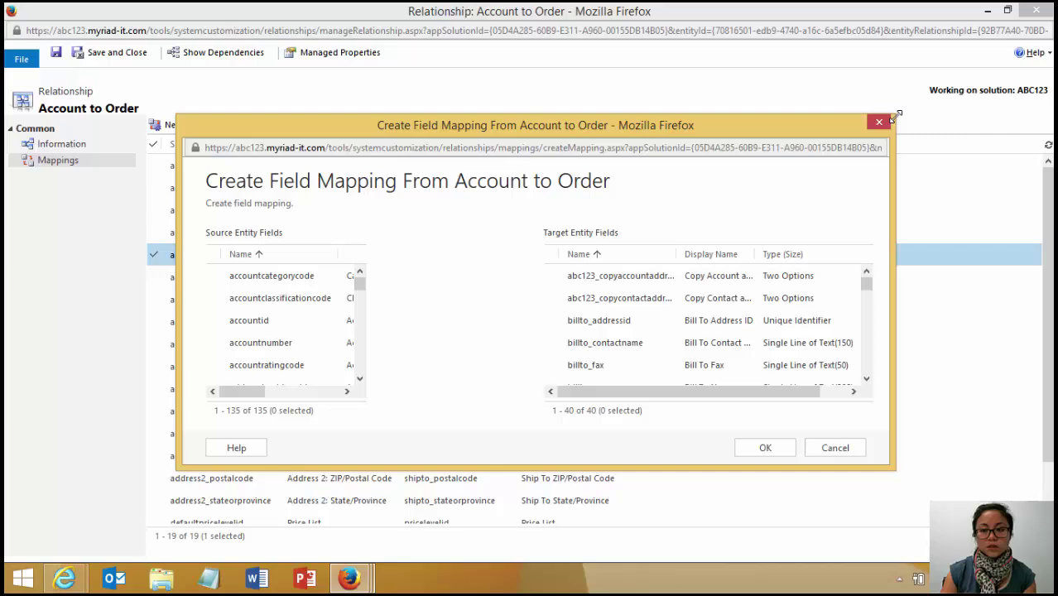
left_click_drag(897, 116, 1049, 14)
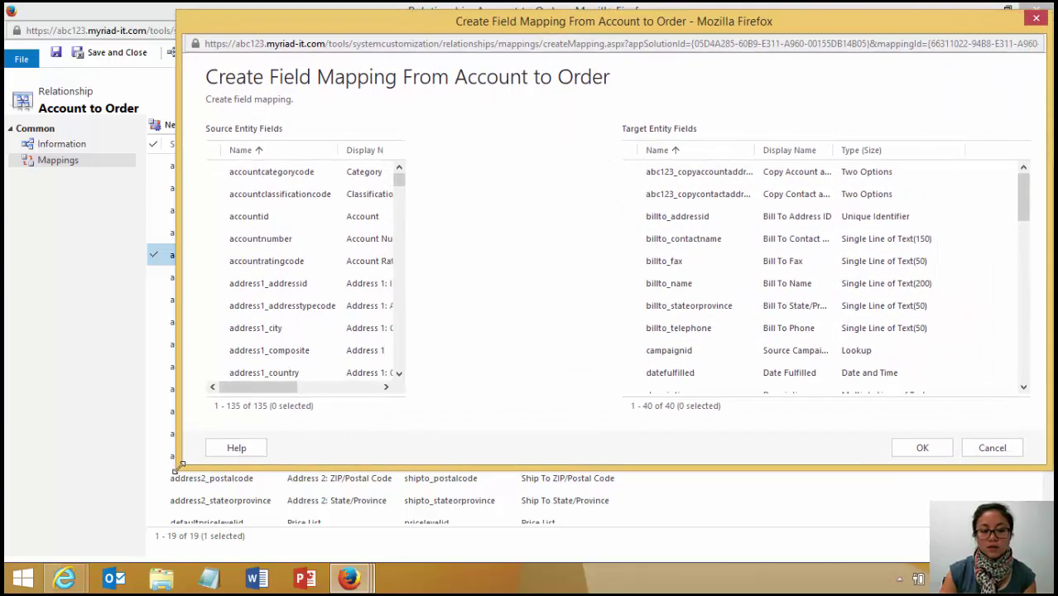
left_click_drag(177, 470, 18, 550)
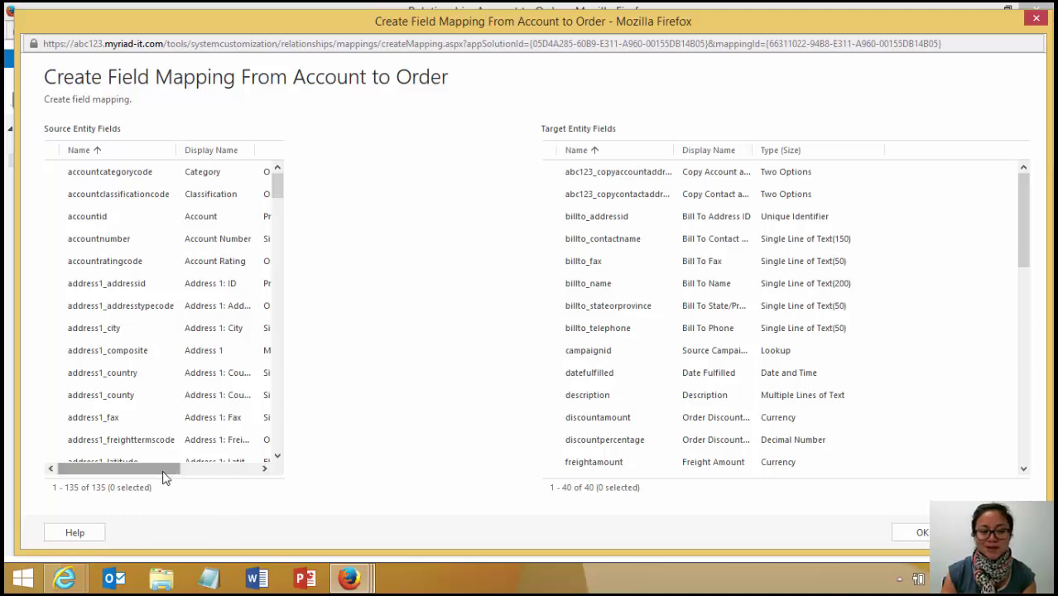
left_click_drag(165, 478, 116, 473)
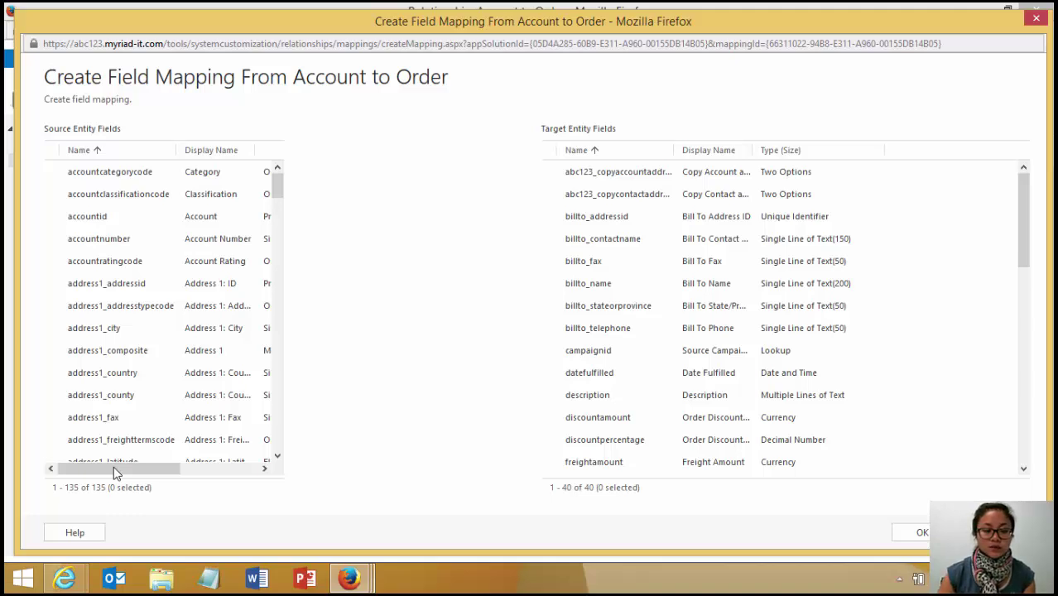
Compare the names, types and sizes of the Account source fields with the Order target fields available for mapping.
left_click_drag(113, 466, 207, 448)
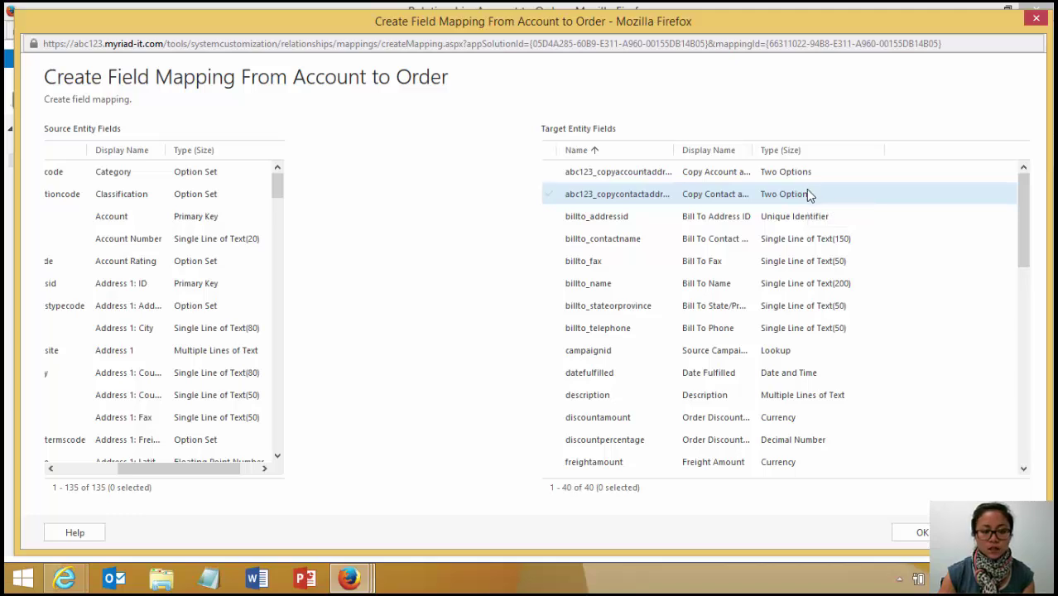
scroll(229, 380, "down", 4)
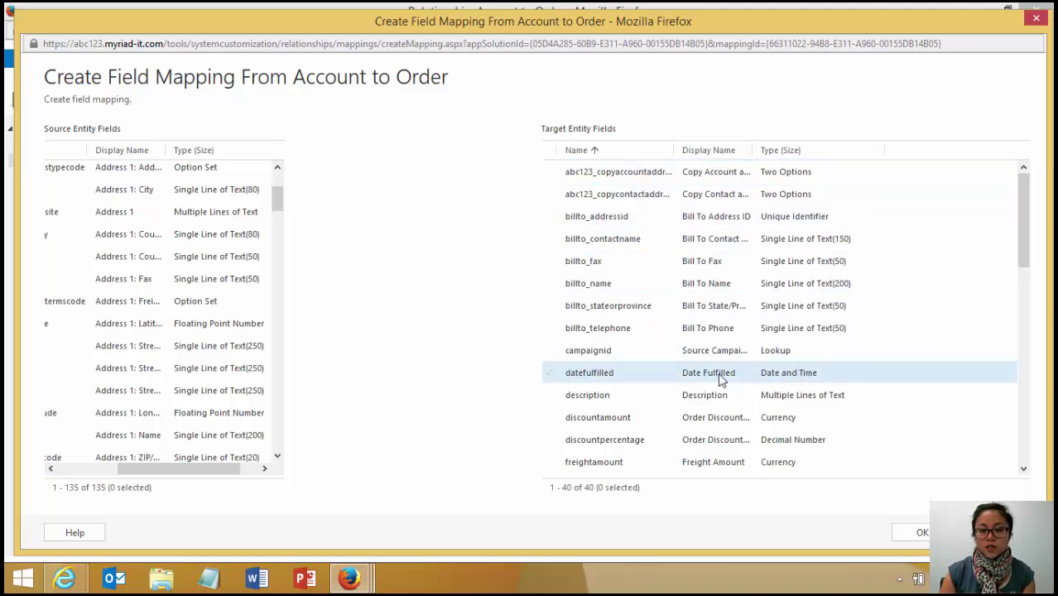
left_click_drag(1021, 246, 964, 373)
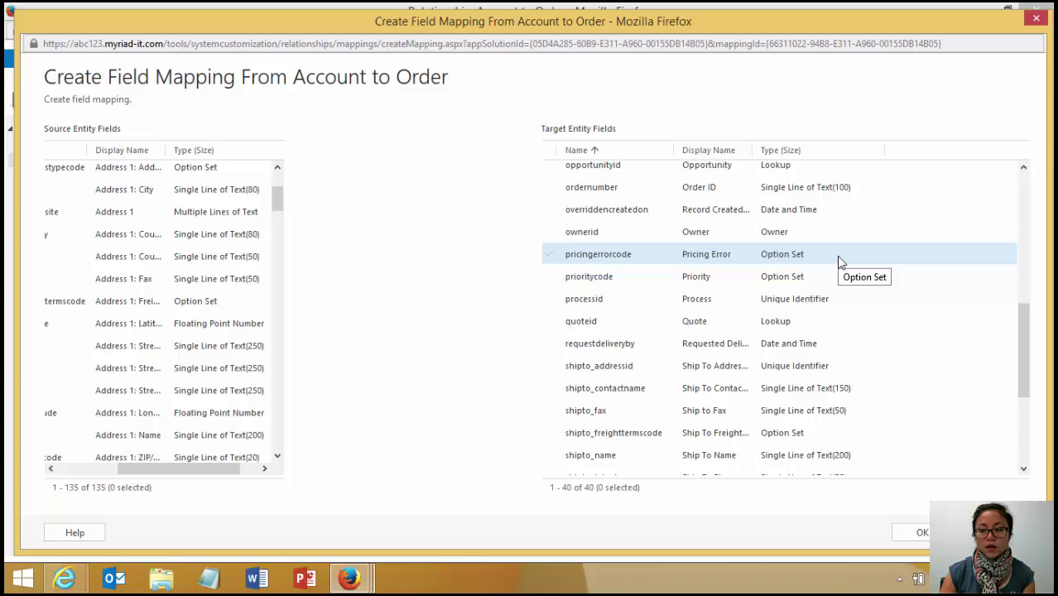
left_click_drag(1025, 386, 1030, 157)
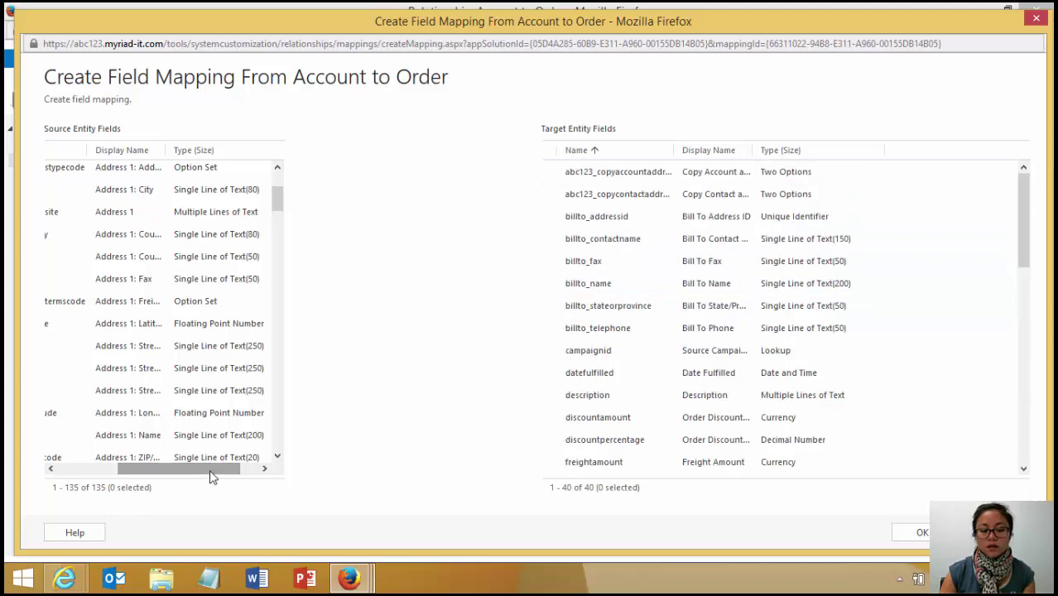
left_click_drag(212, 477, 145, 477)
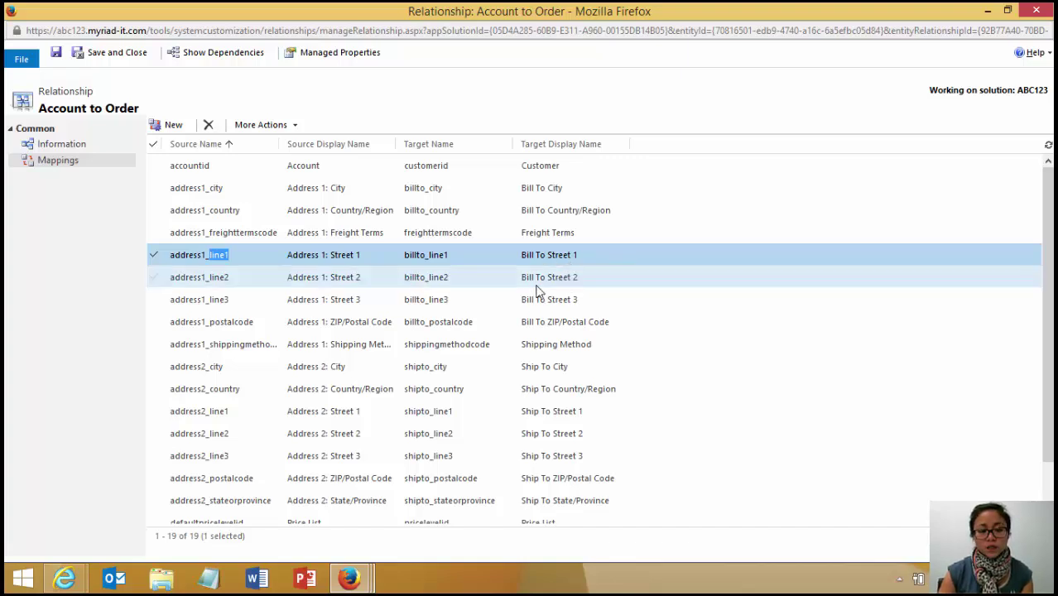
Check the remaining Account to Order mappings, close the relationship window and switch to the Demo order.
scroll(320, 487, "down", 2)
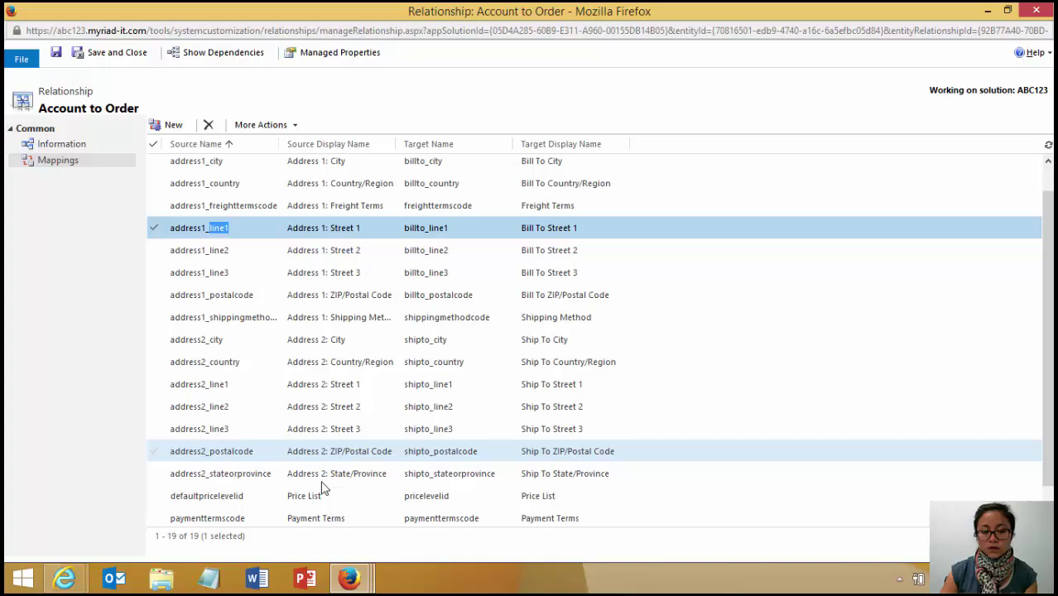
left_click(1037, 11)
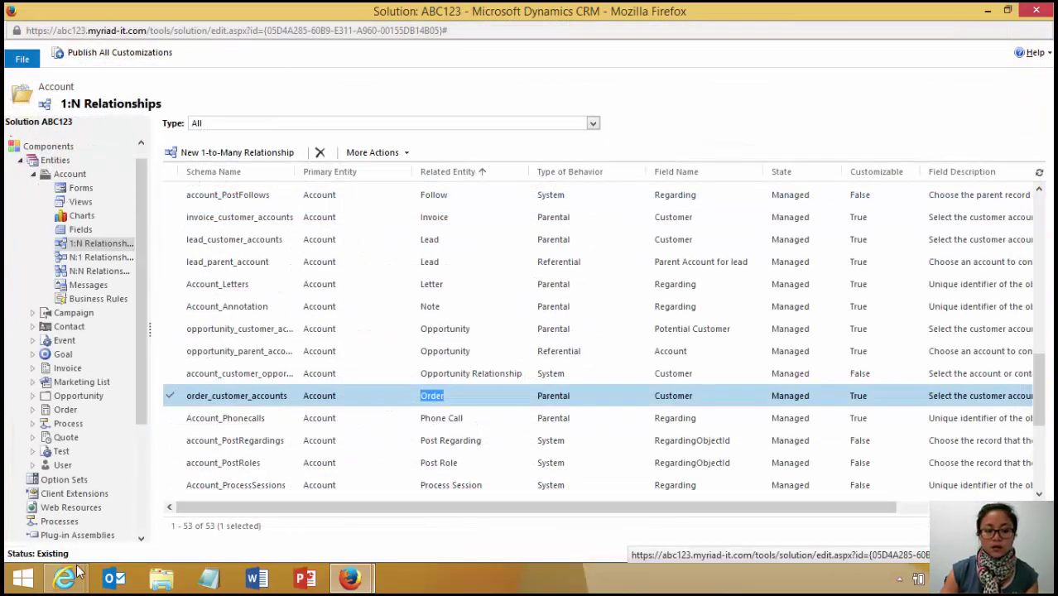
mouse_move(348, 571)
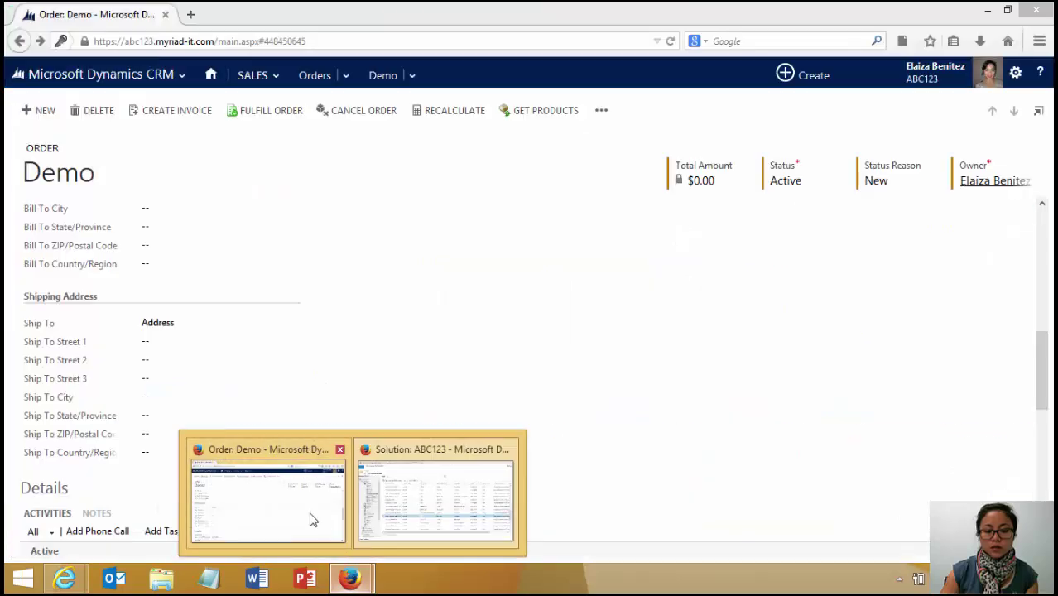
left_click(310, 514)
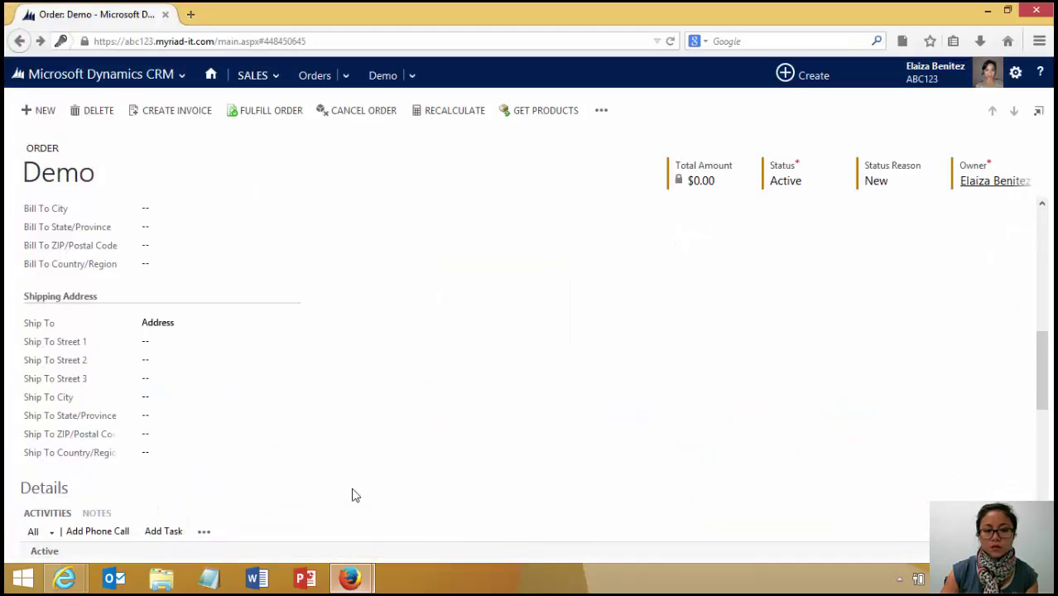
Open the recently viewed contact record from the Sales area's Contacts.
left_click(253, 76)
left_click(772, 139)
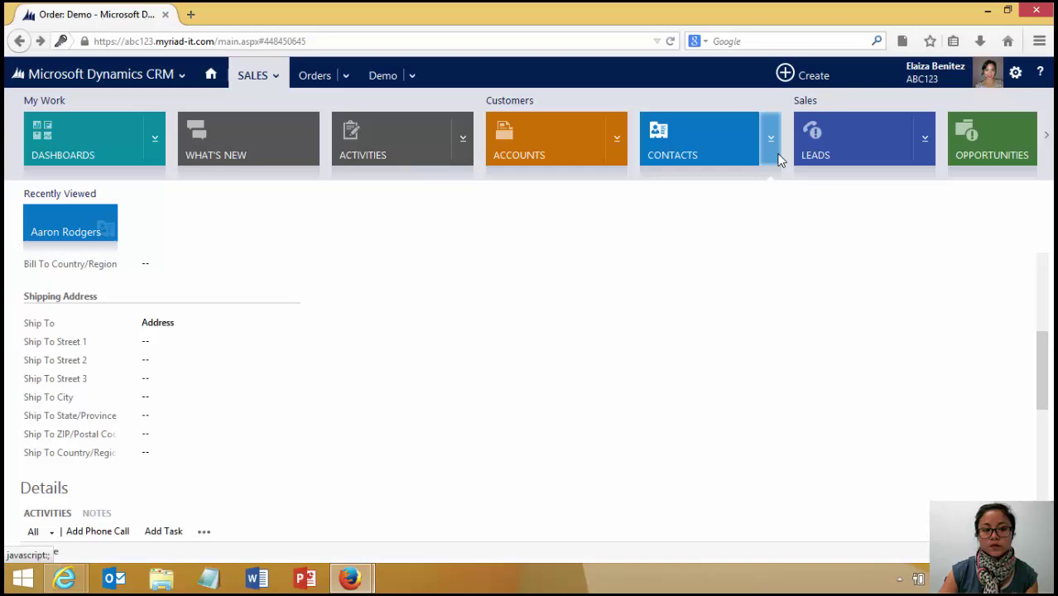
left_click(99, 230)
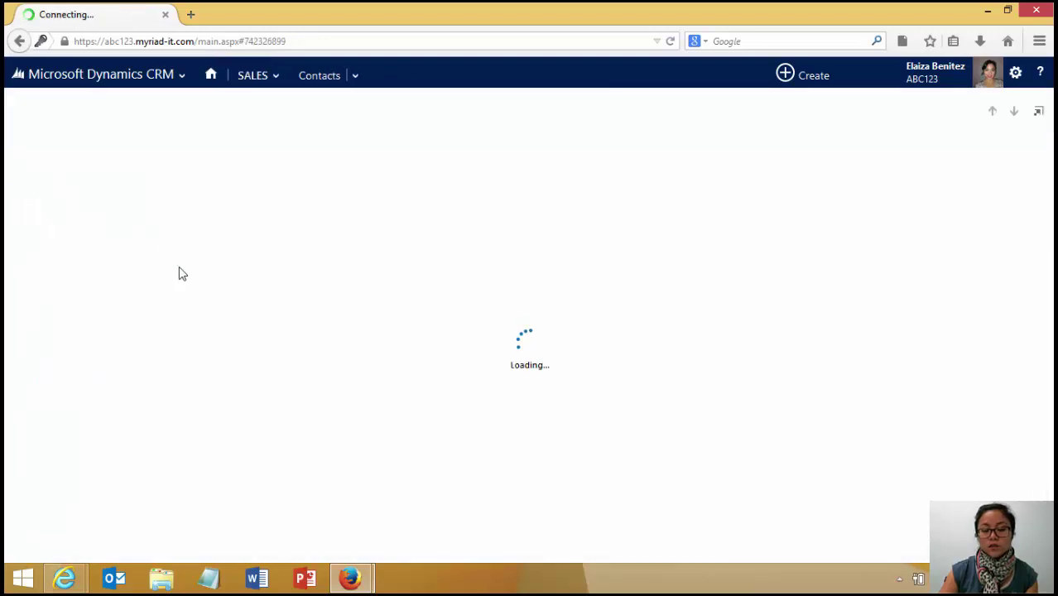
Display the contact's related orders and start a new order from that associated list.
left_click(352, 80)
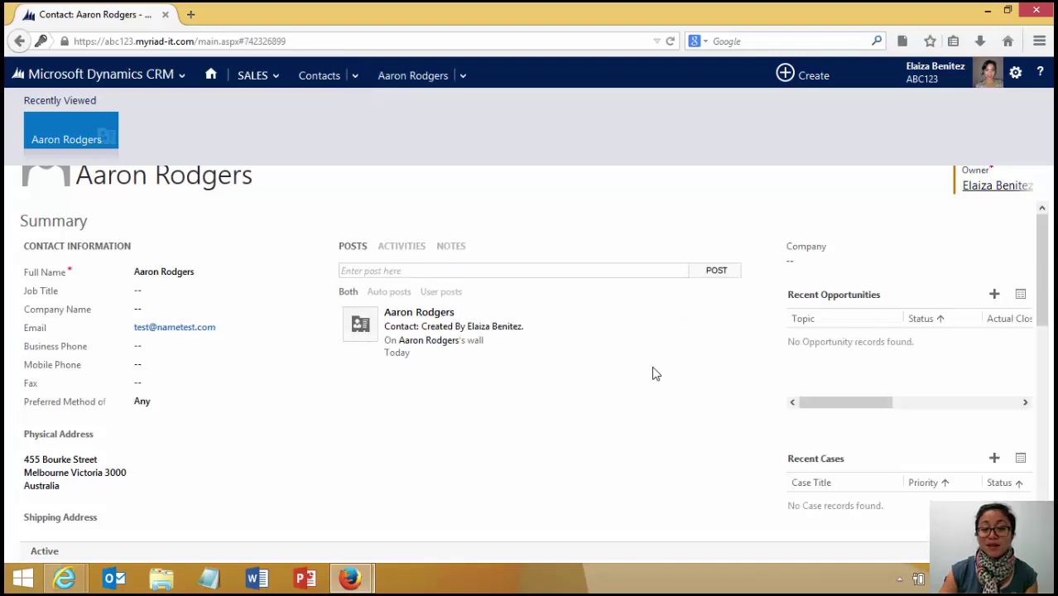
left_click(463, 77)
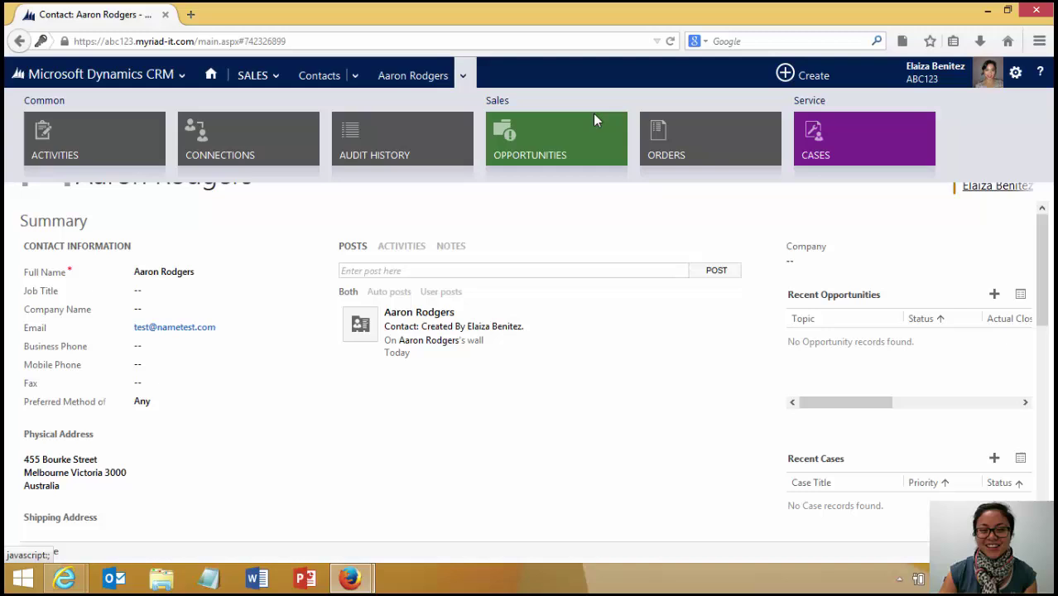
left_click(672, 146)
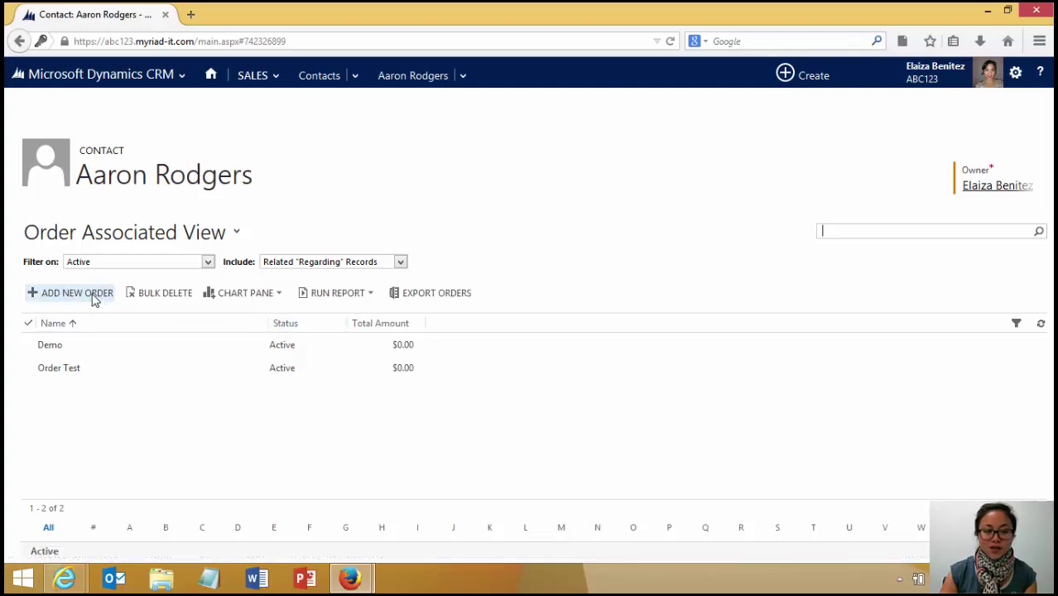
left_click(93, 297)
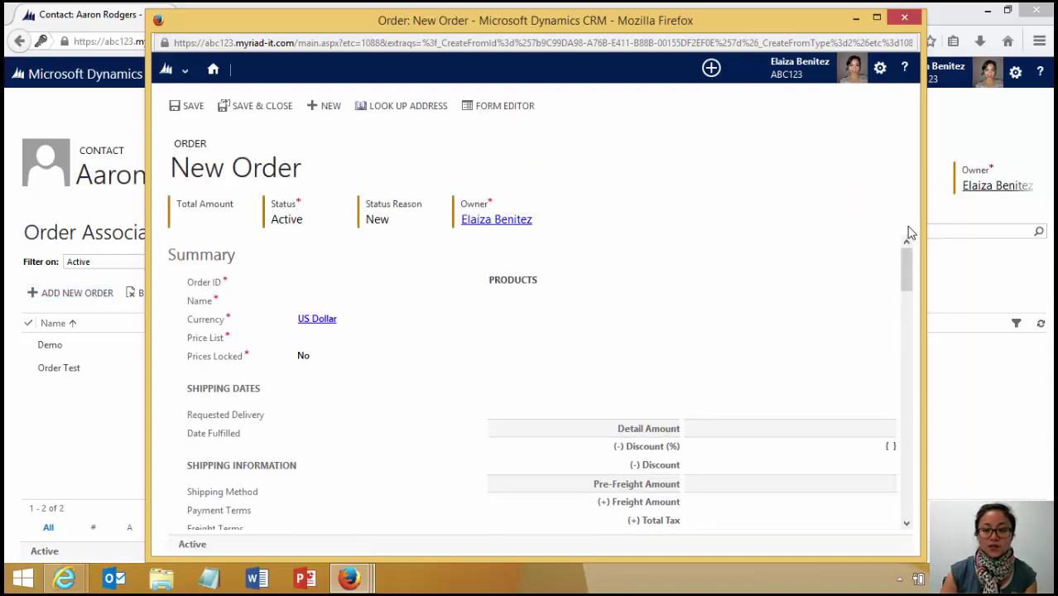
Maximize the new order, review its Bill To and Ship To address fields, and close it without saving.
left_click_drag(908, 255, 906, 267)
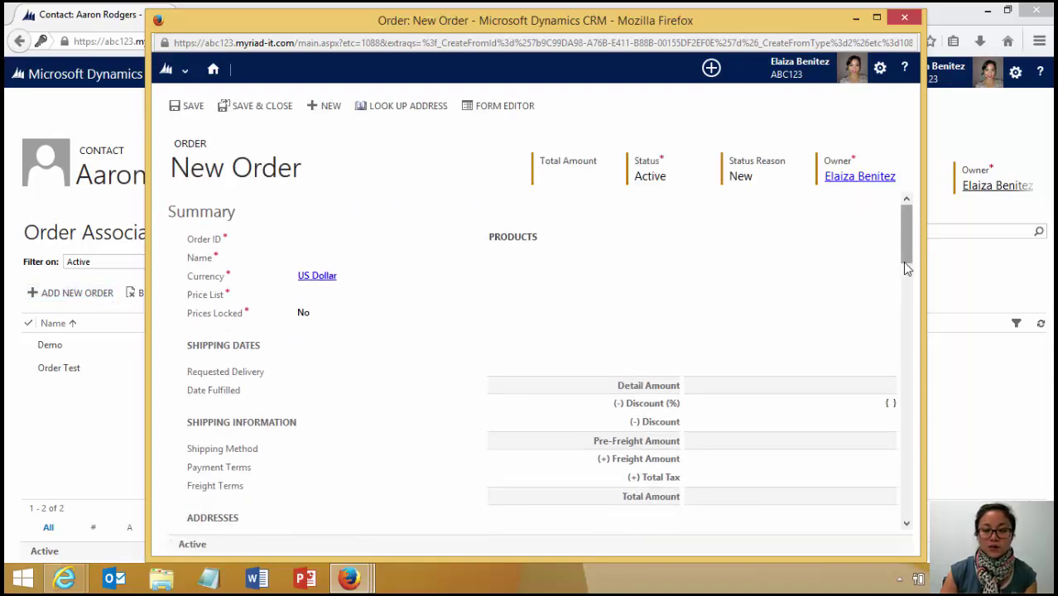
left_click(877, 17)
left_click_drag(1046, 246, 1017, 348)
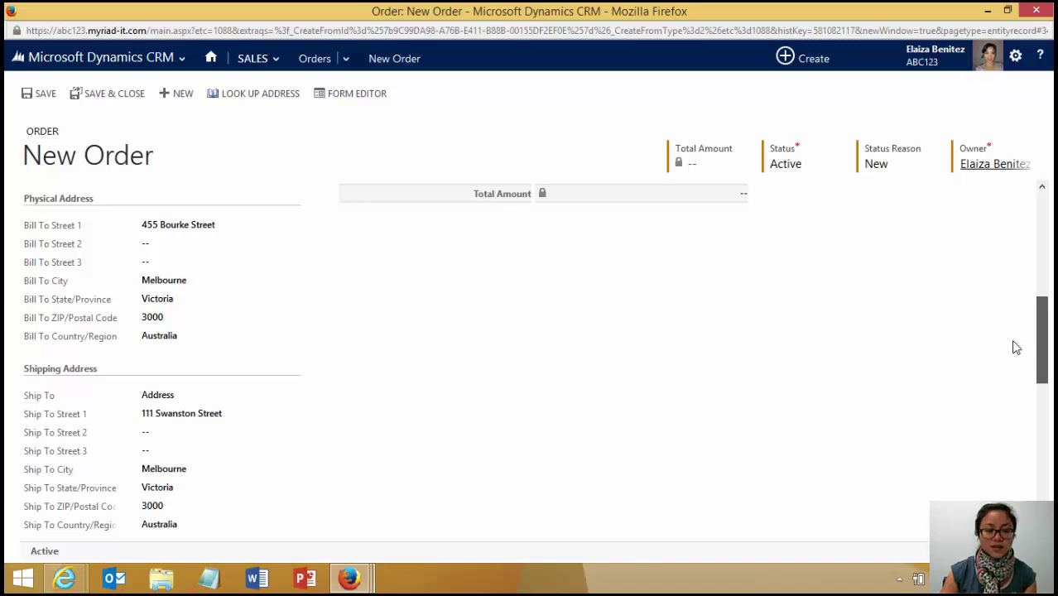
left_click_drag(1017, 348, 1041, 237)
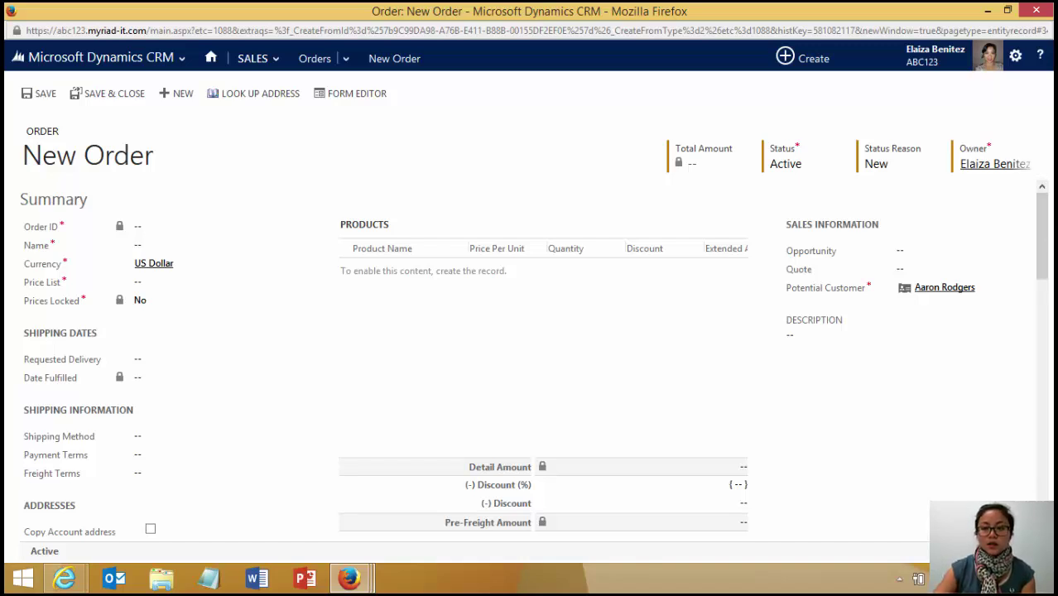
left_click(1035, 11)
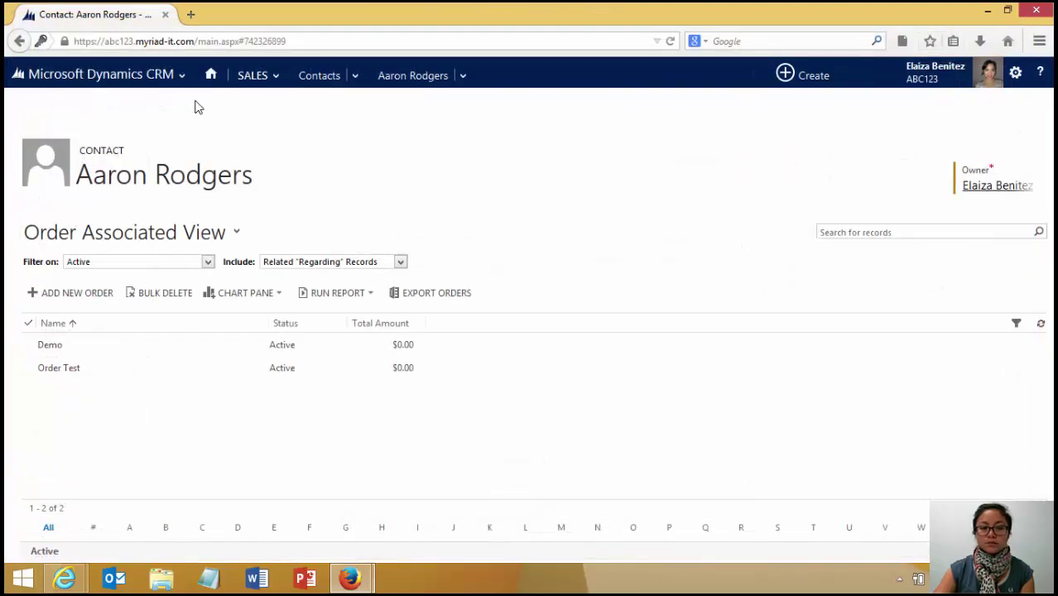
Open the Demo order from My Orders and bring its address copy options and address fields into view.
left_click(244, 81)
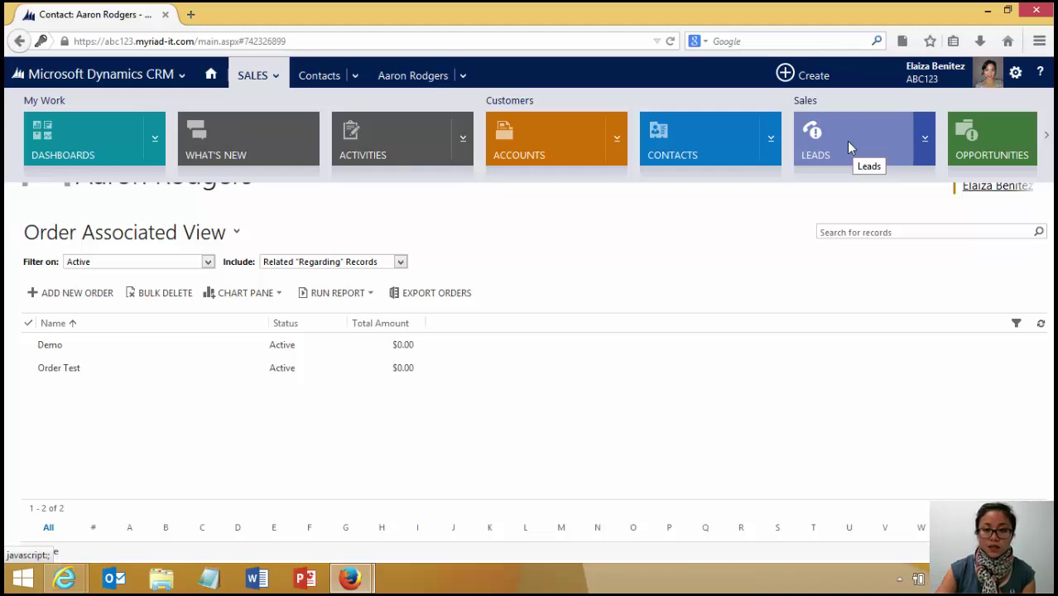
scroll(841, 144, "down", 5)
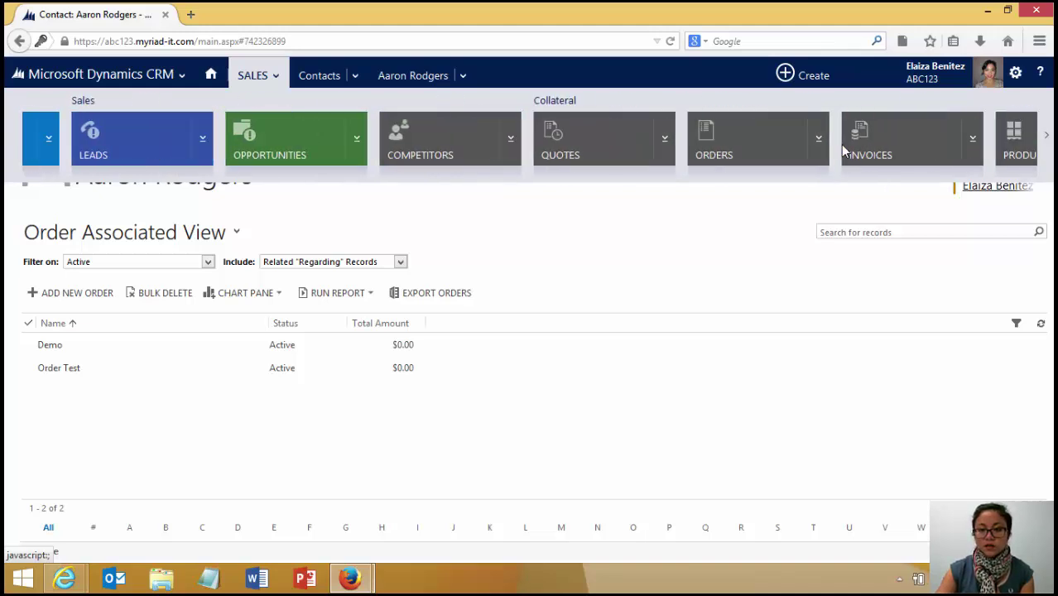
left_click(513, 150)
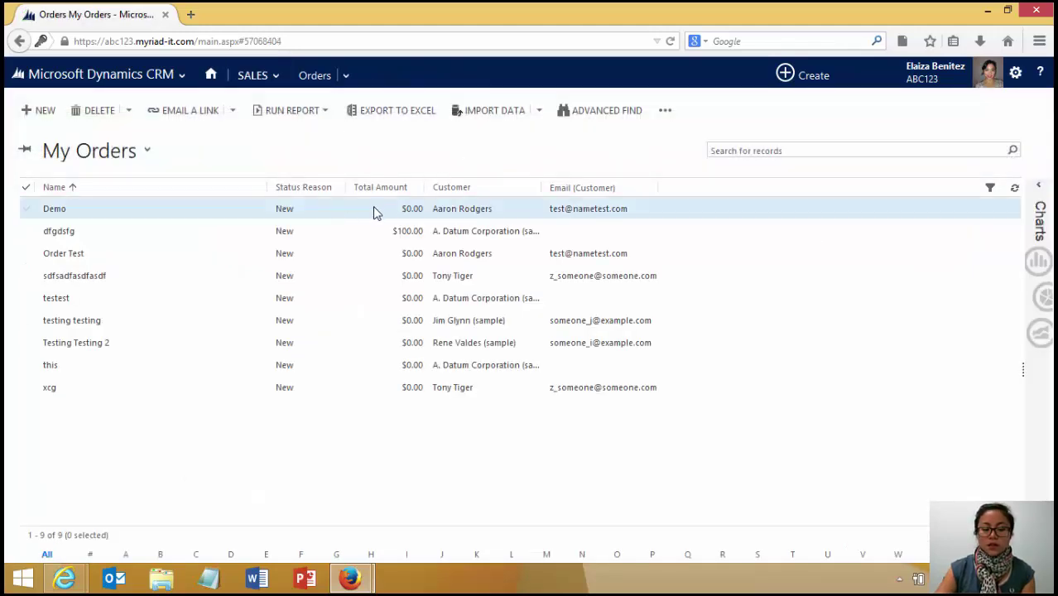
double_click(371, 214)
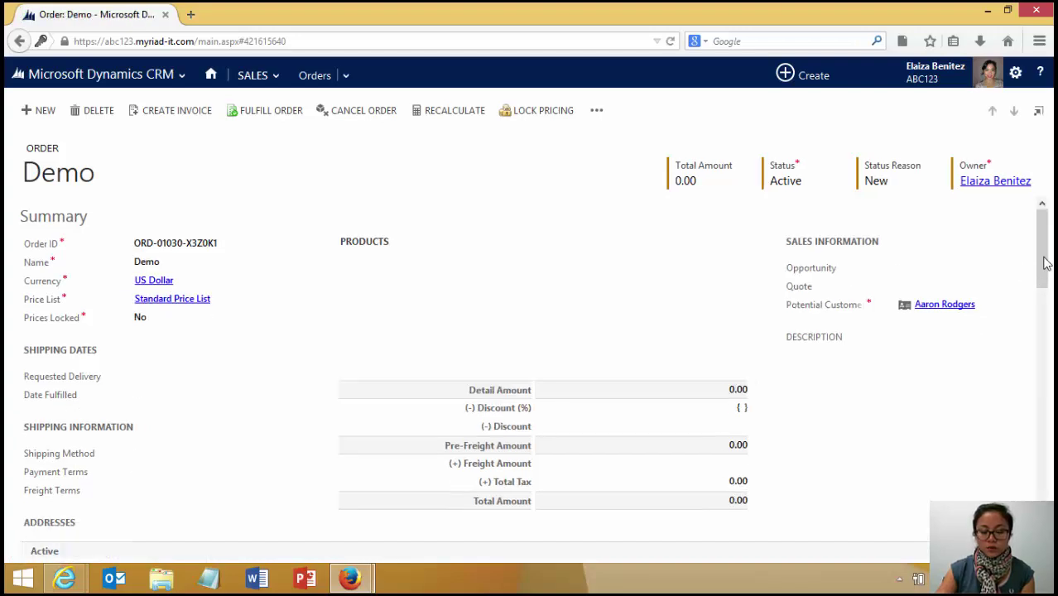
left_click_drag(1047, 286, 1011, 337)
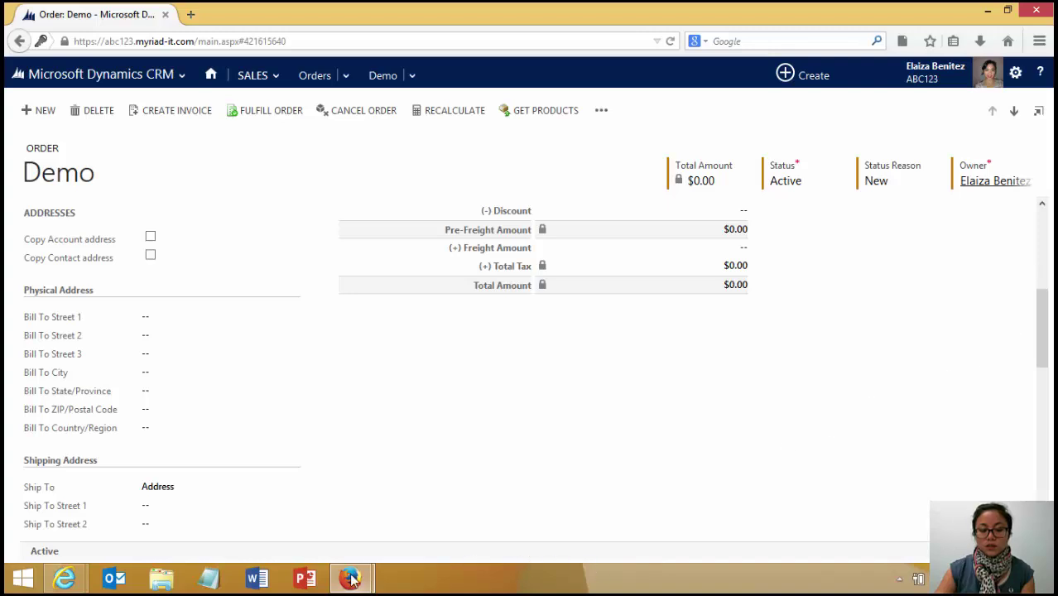
Switch to the ABC123 solution window, collapse the Account entity and list the solution's processes.
mouse_move(352, 580)
left_click(385, 462)
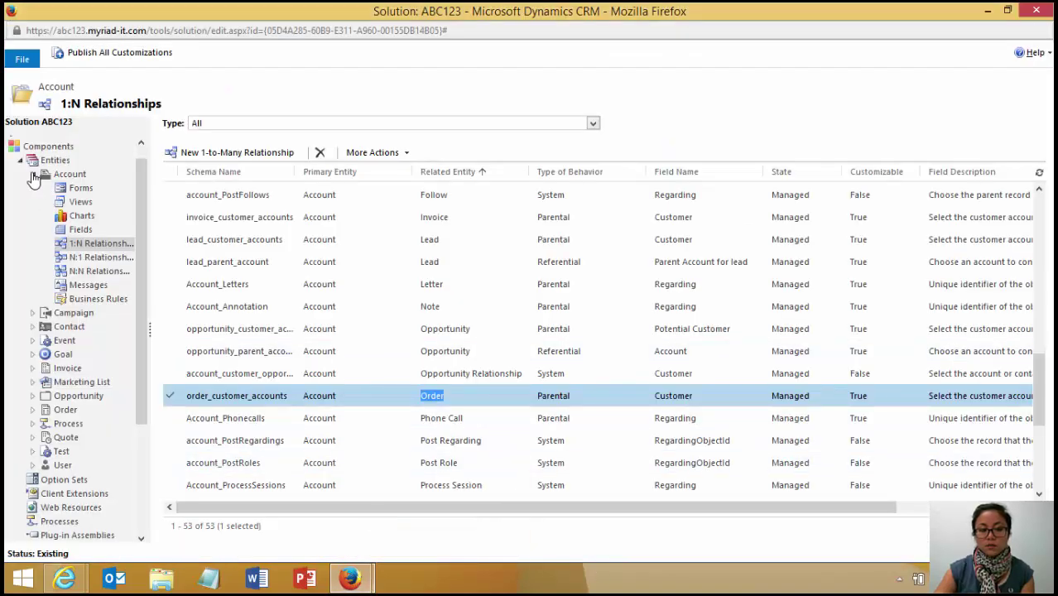
left_click(33, 173)
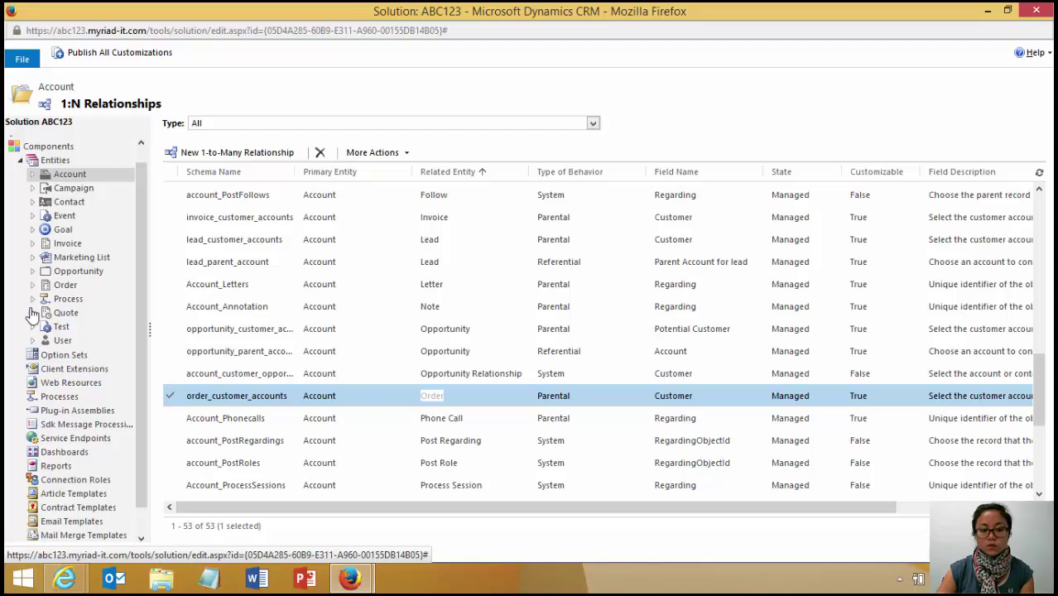
left_click(82, 398)
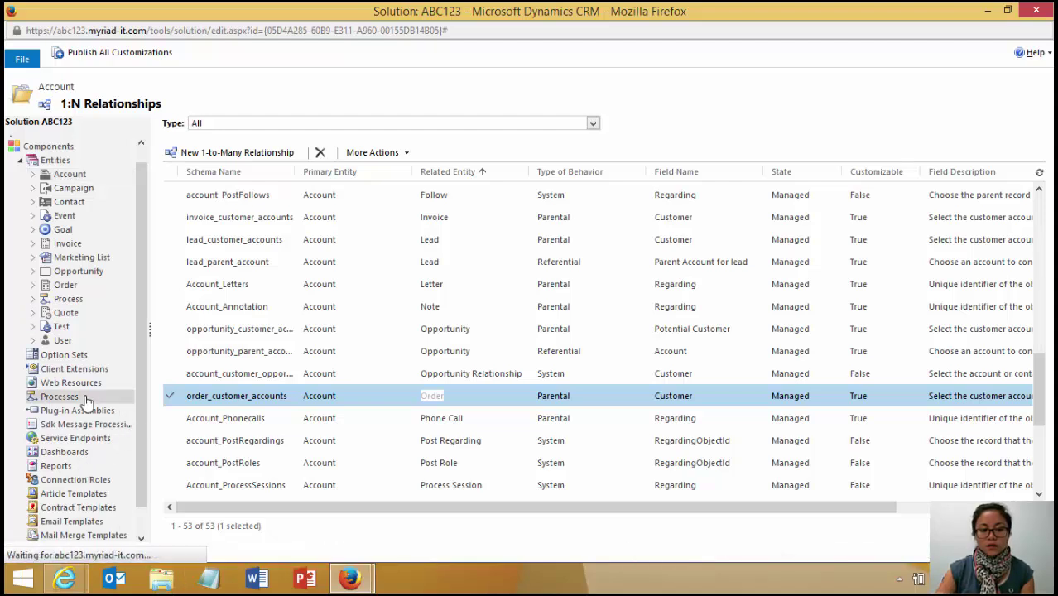
Return to the Demo order and review its address copy options and sales information.
mouse_move(352, 582)
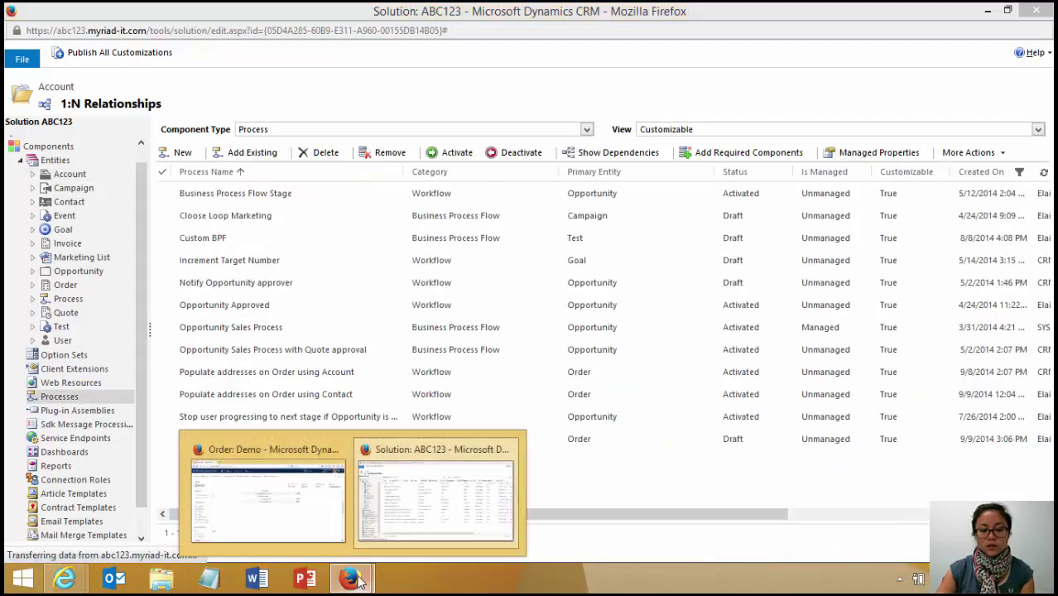
left_click(322, 520)
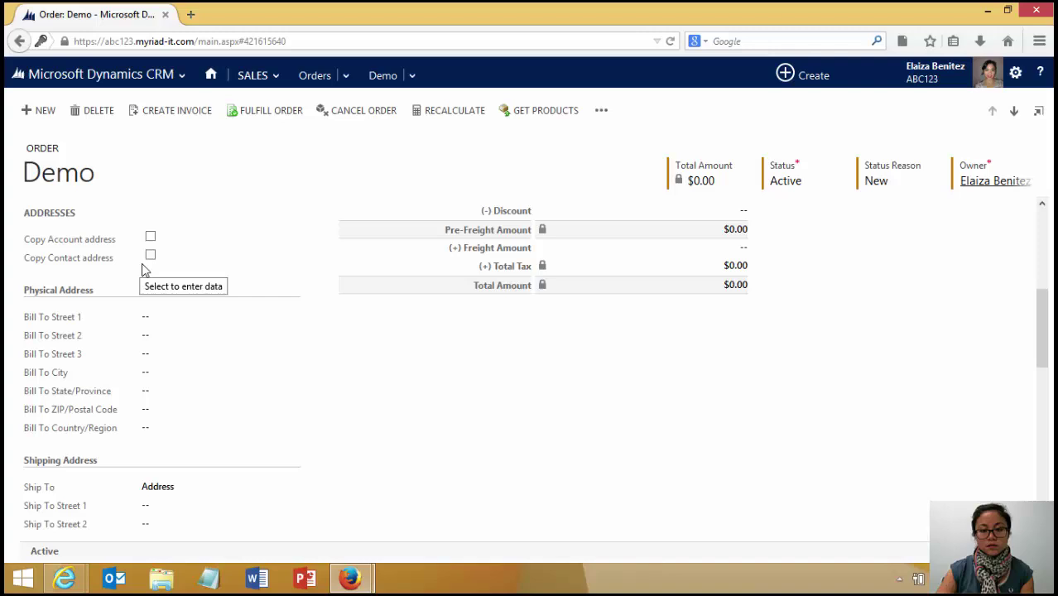
scroll(473, 421, "up", 3)
scroll(473, 421, "up", 2)
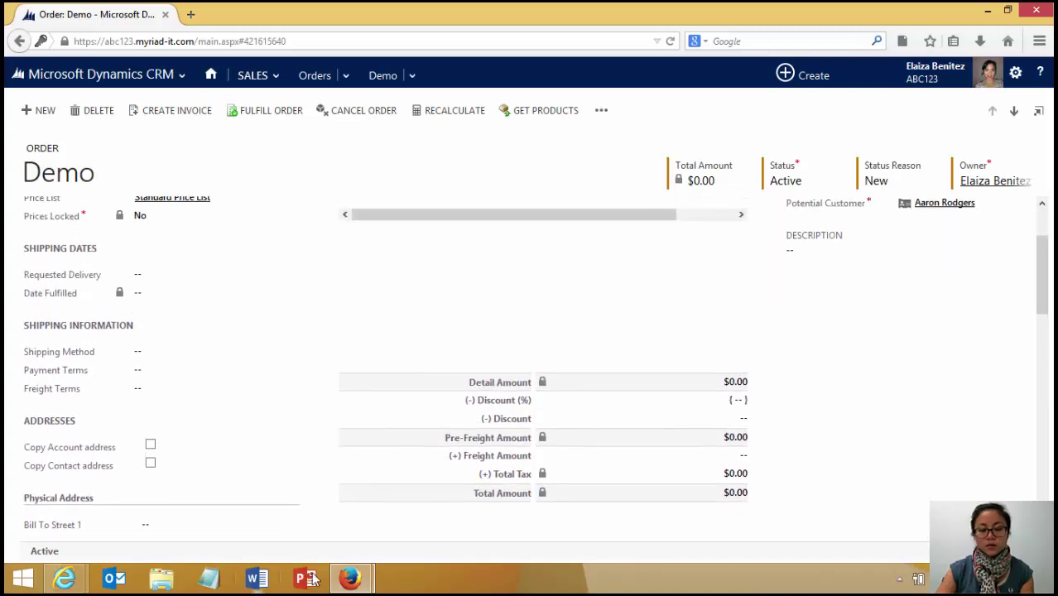
scroll(1042, 276, "up", 1)
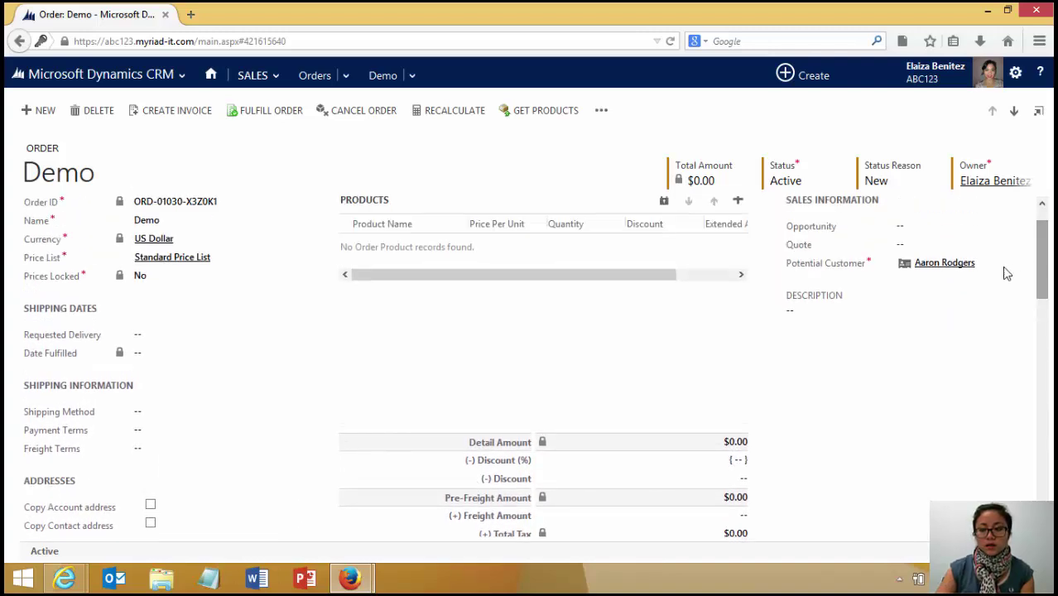
Look up records for the Demo order's Potential Customer, check the available record types, and close the lookup without changing the customer.
left_click(1024, 266)
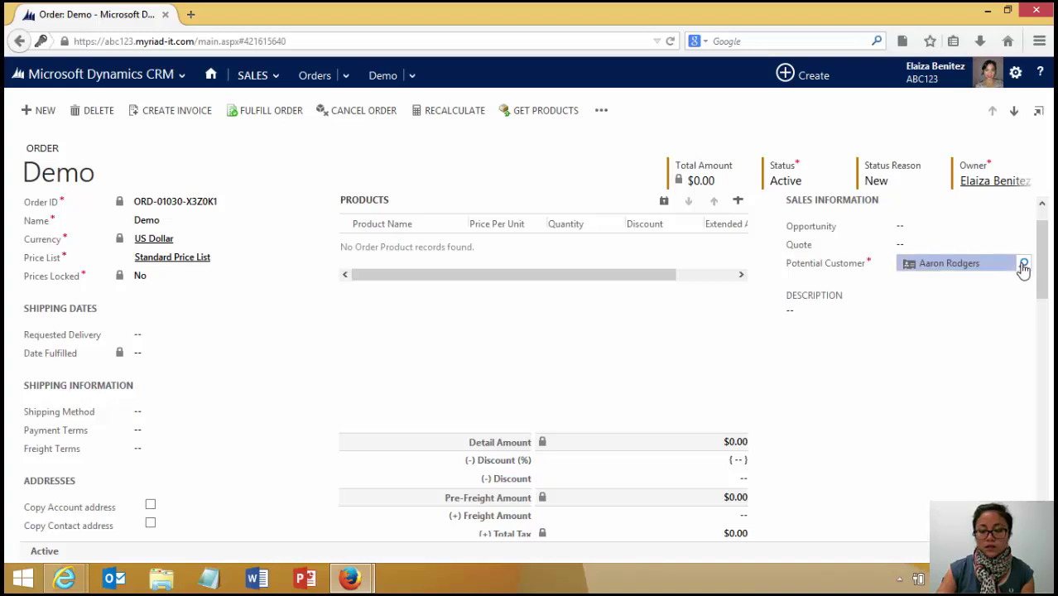
left_click(1023, 266)
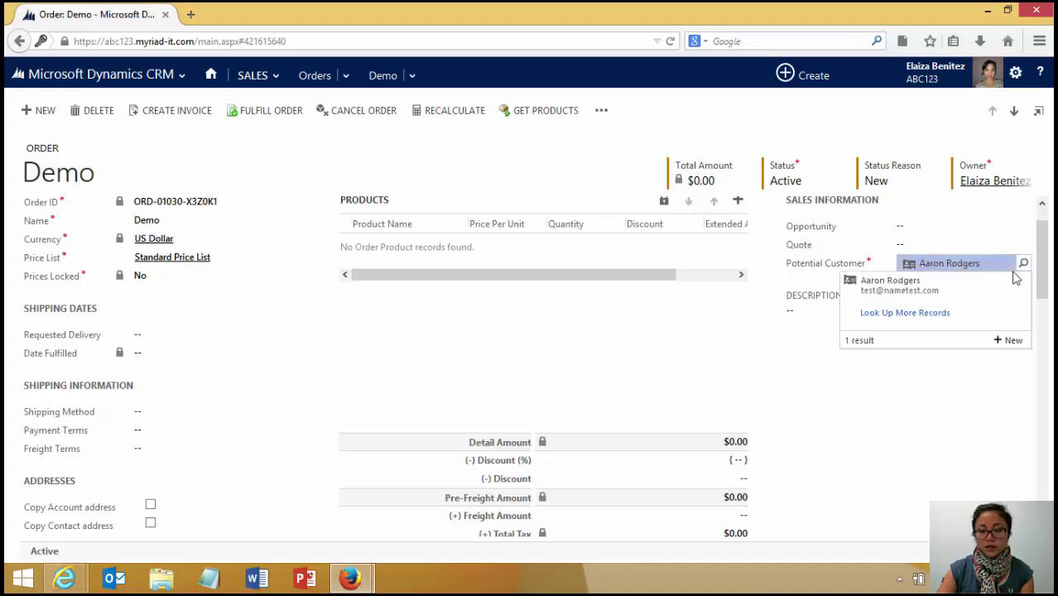
left_click(952, 316)
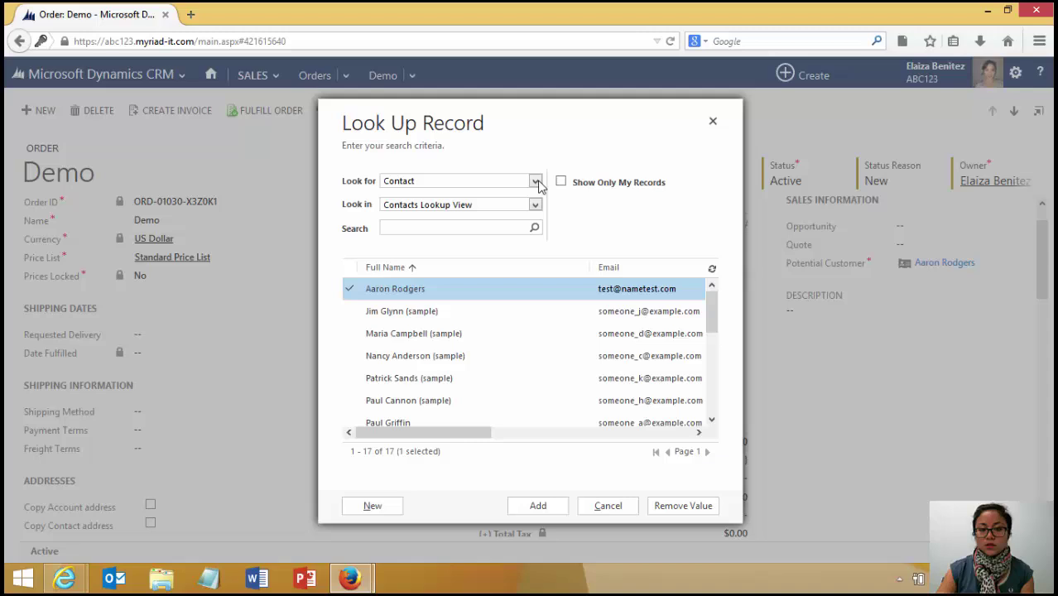
left_click(536, 183)
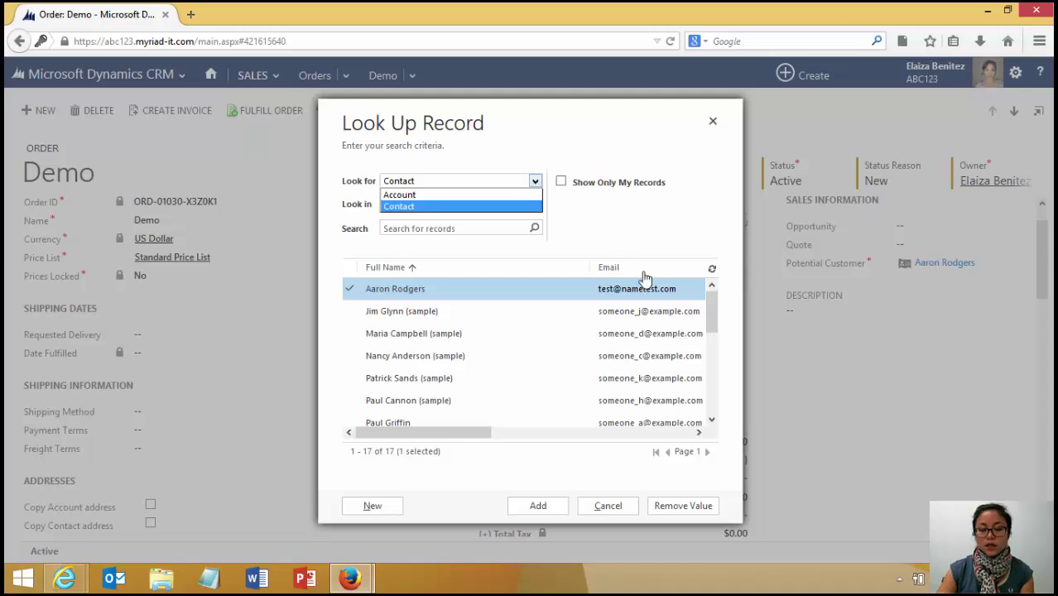
left_click(612, 503)
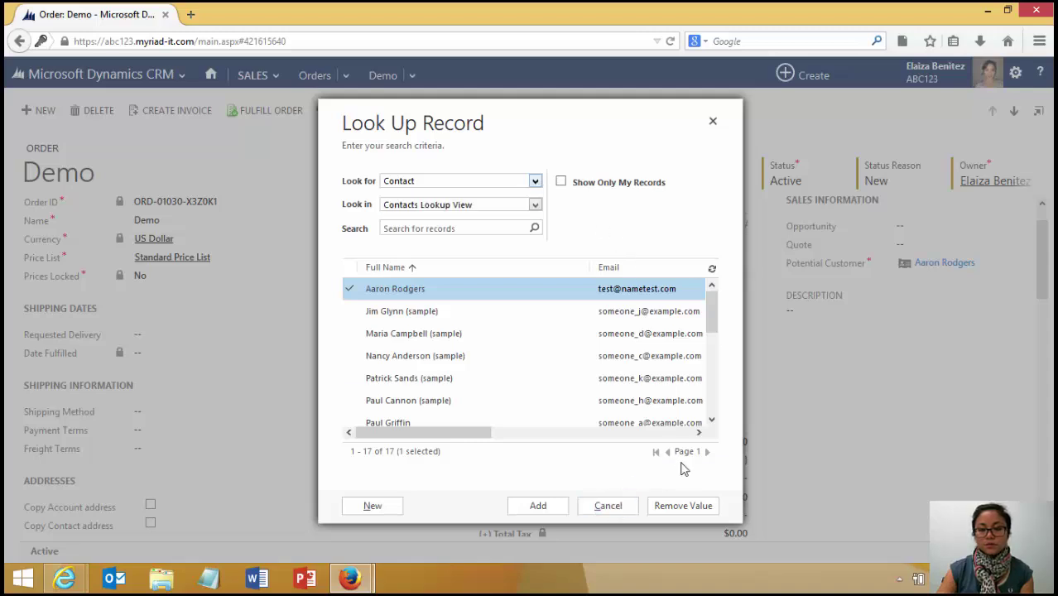
left_click(712, 122)
left_click(988, 10)
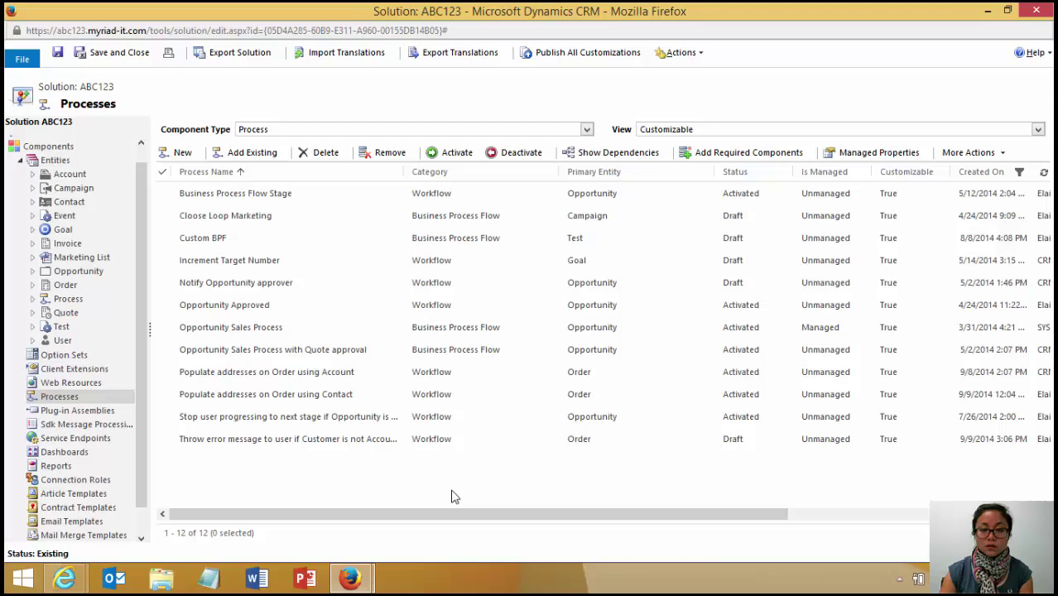
Return to the Demo order and review its Copy Account and Copy Contact address options and its Potential Customer field.
left_click(349, 578)
left_click(253, 514)
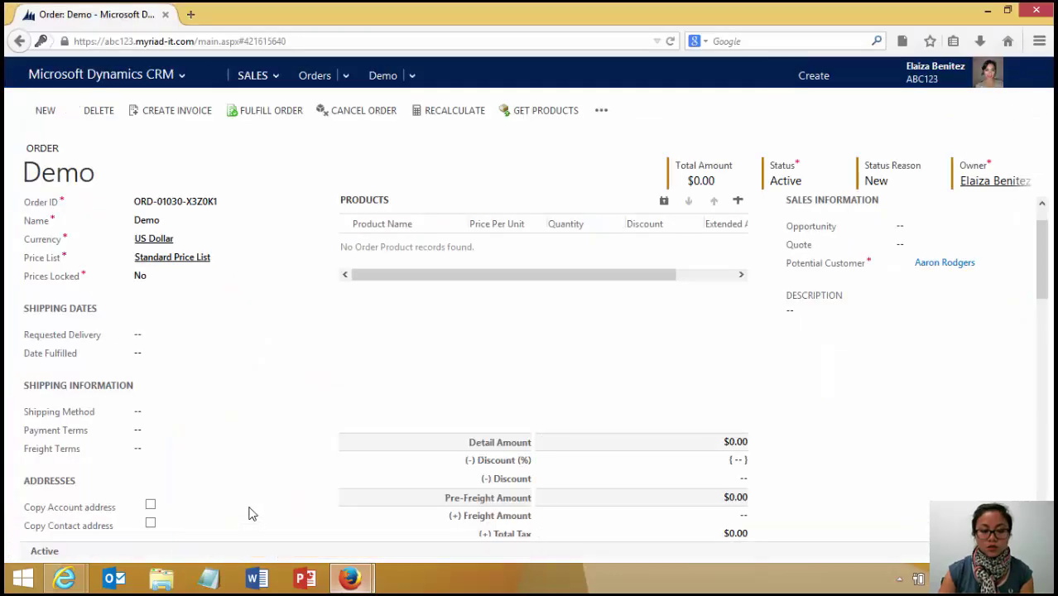
scroll(186, 468, "down", 2)
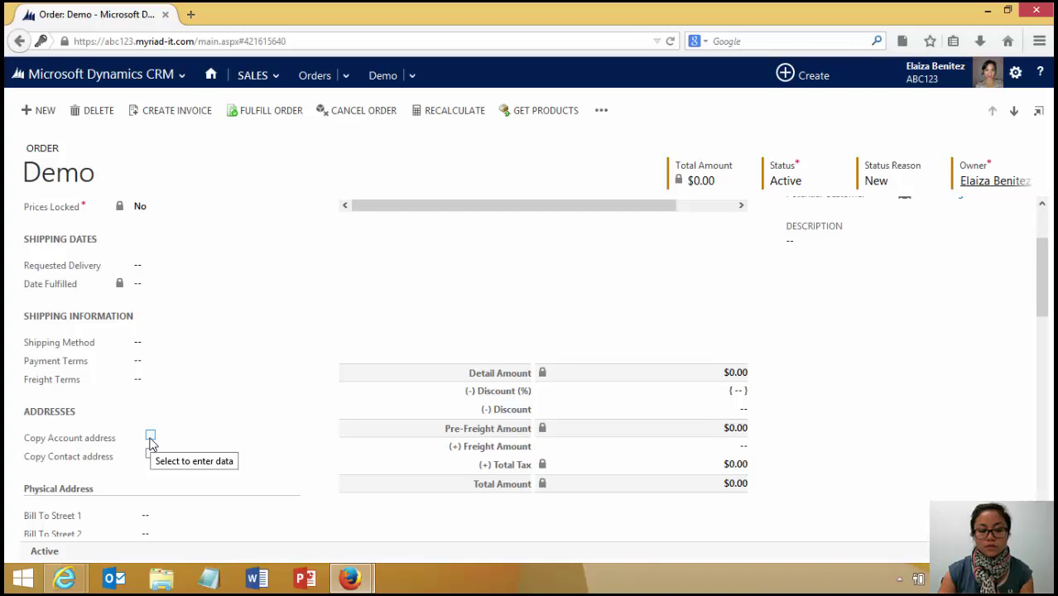
scroll(515, 442, "up", 2)
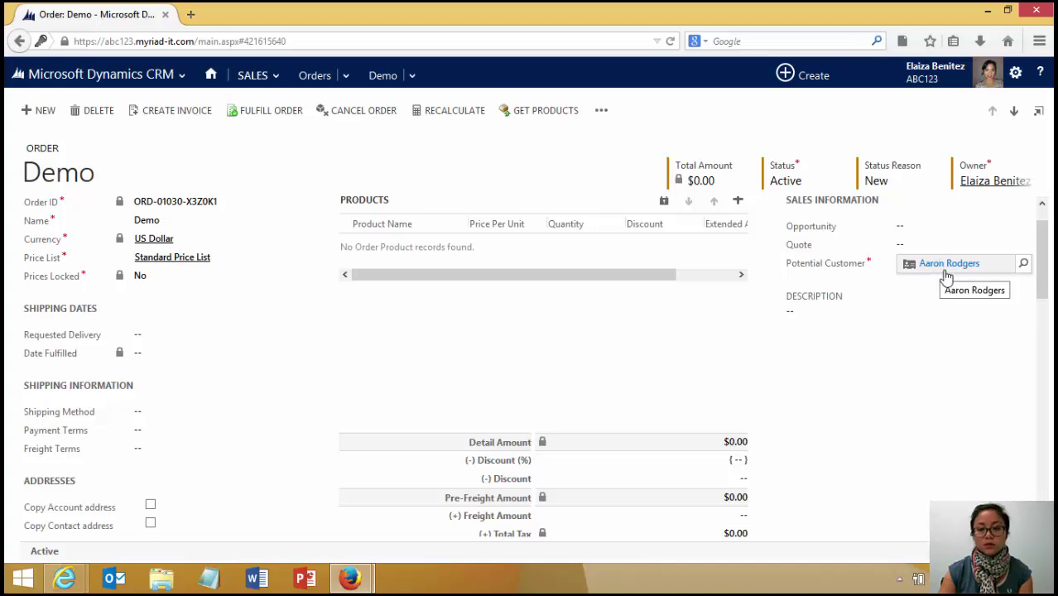
left_click(922, 315)
left_click(678, 352)
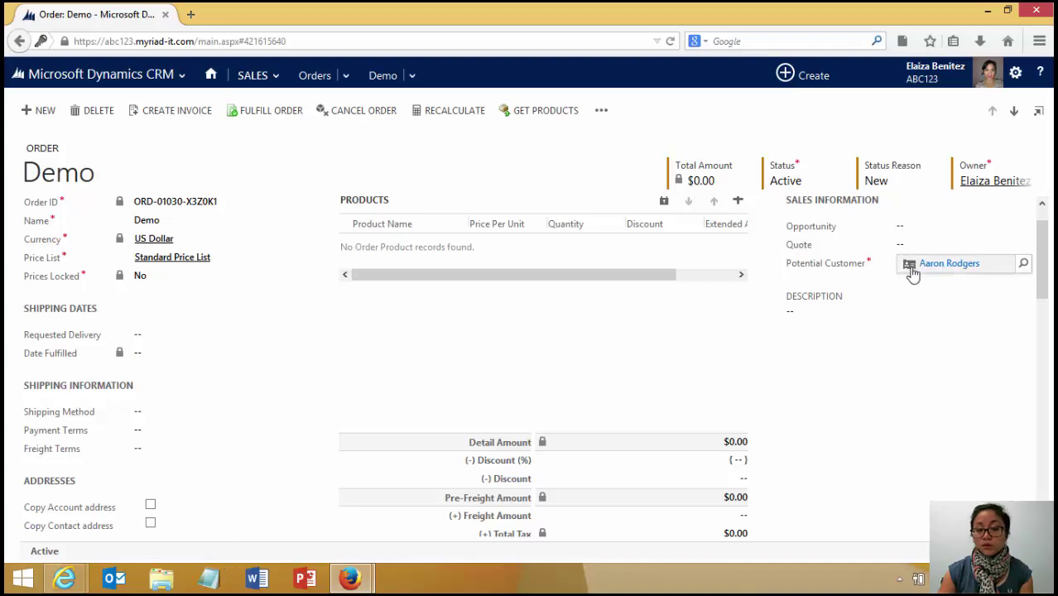
Open the Populate addresses on Order using Account workflow from the ABC123 solution and deactivate it for editing.
left_click(1037, 10)
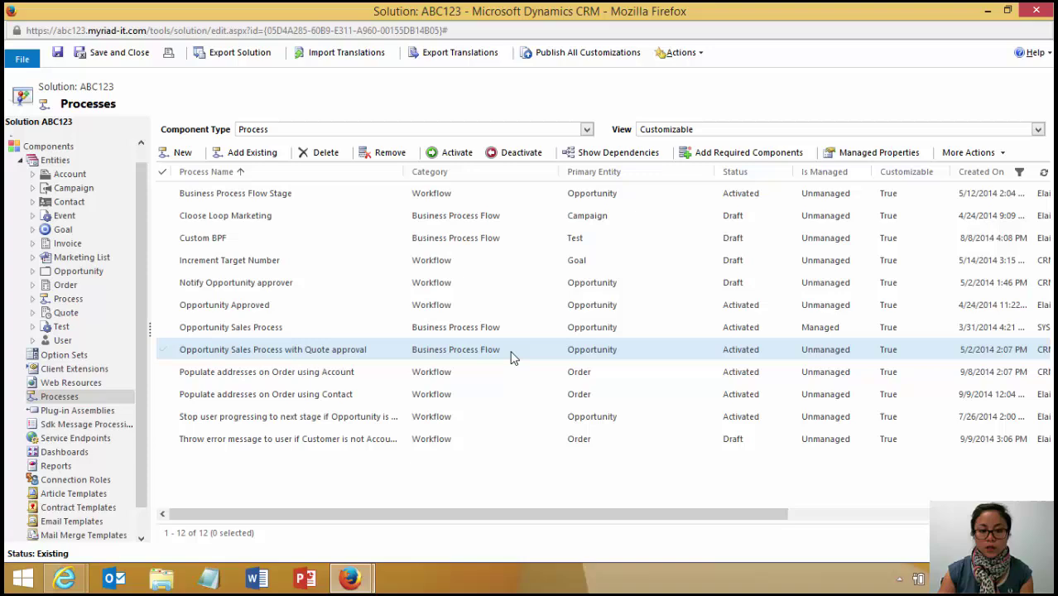
double_click(496, 374)
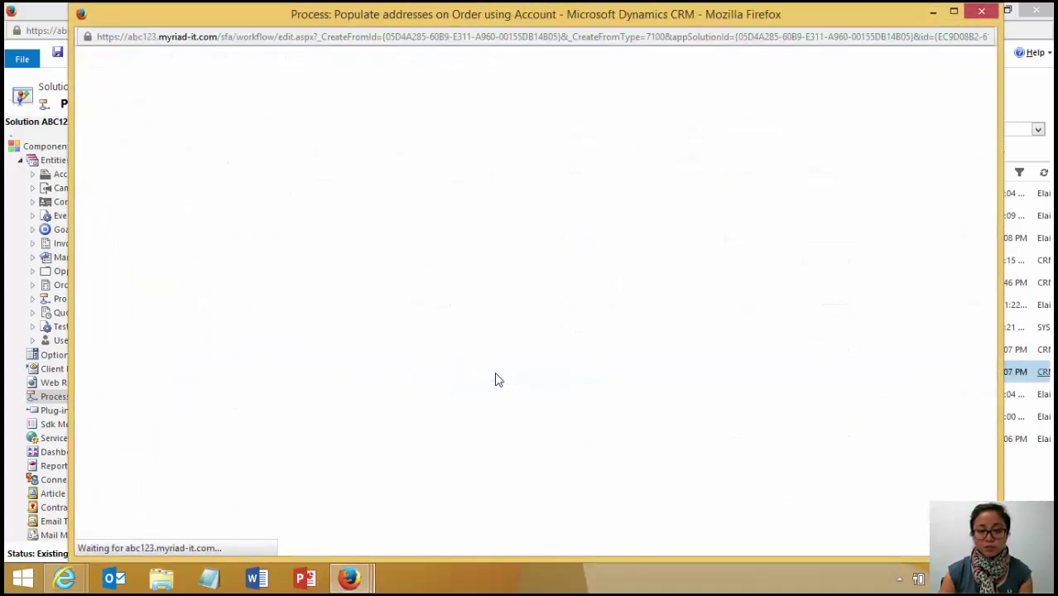
left_click(955, 13)
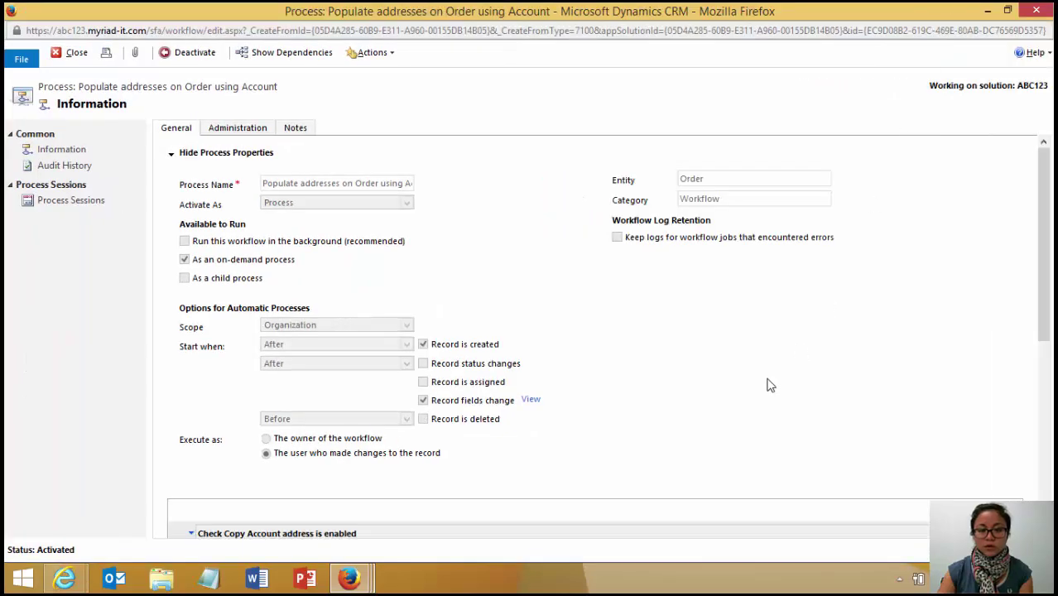
scroll(768, 383, "down", 3)
left_click(192, 53)
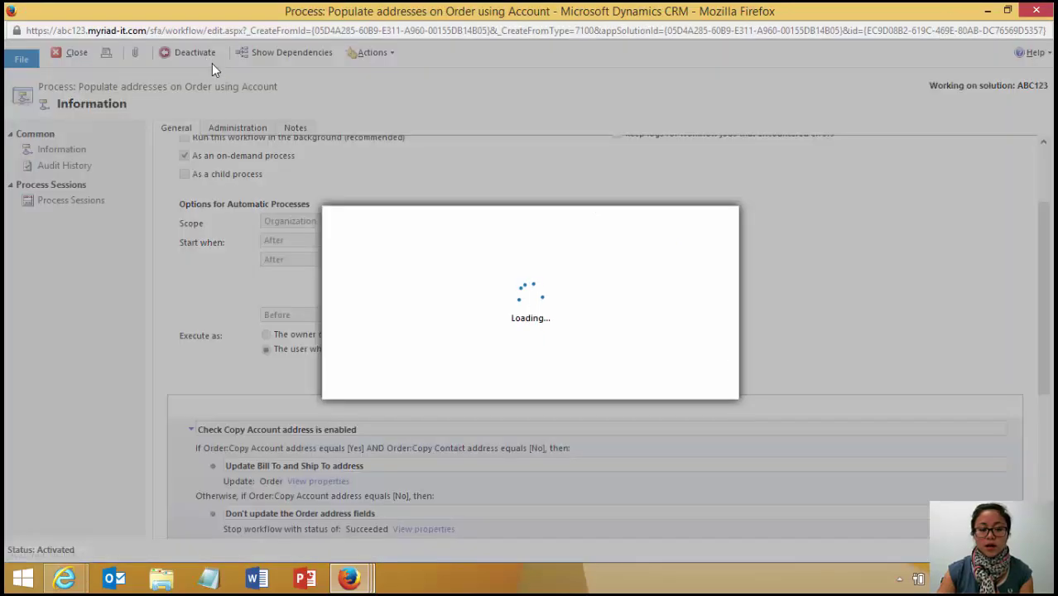
left_click(631, 384)
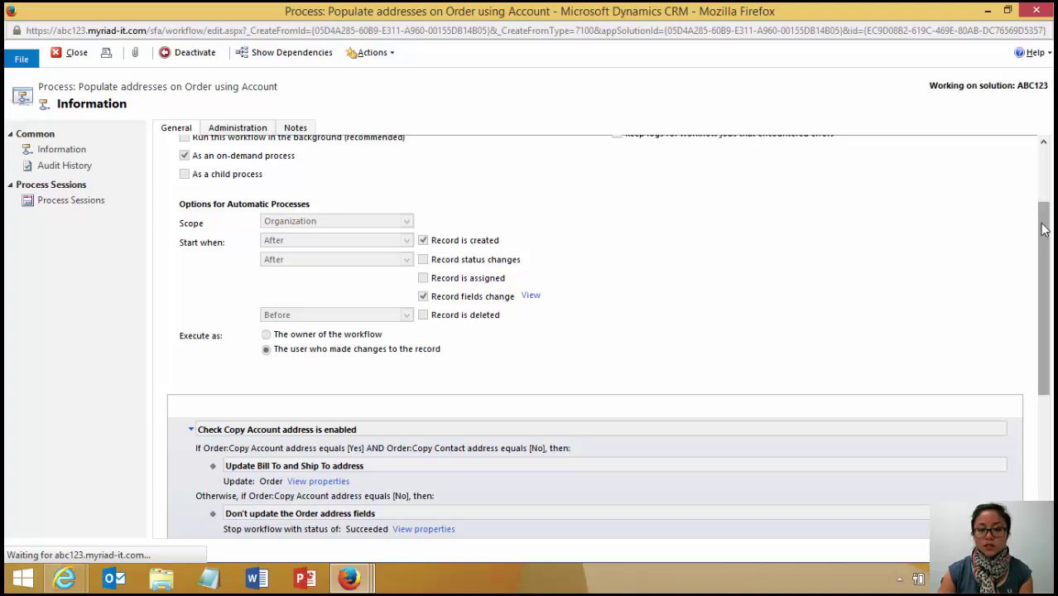
left_click_drag(1045, 230, 1042, 290)
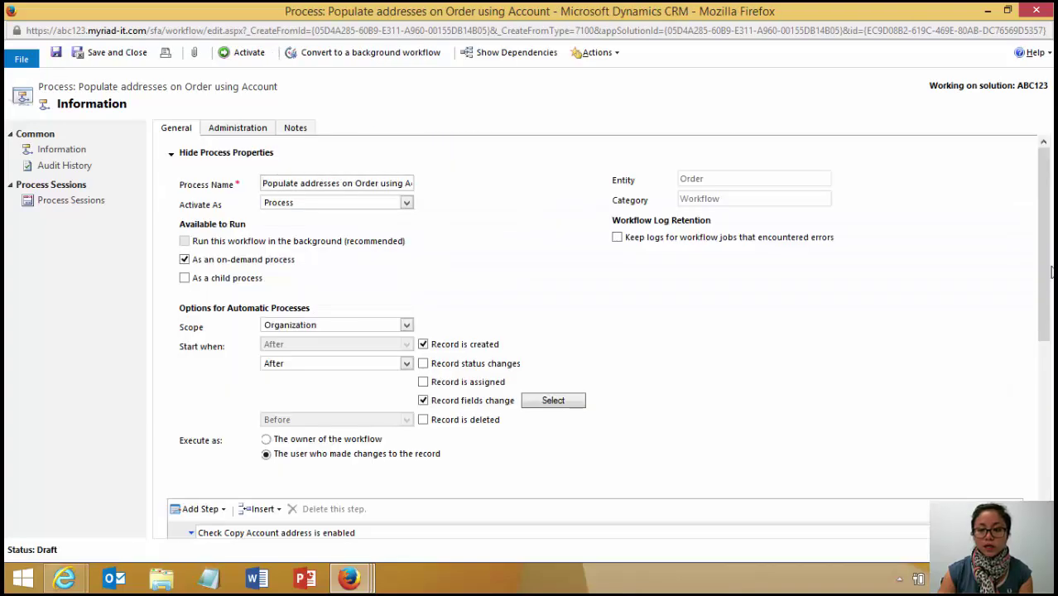
Review the workflow's Copy Account address condition and open the order properties of the Update Bill To and Ship To address step.
scroll(1045, 315, "down", 4)
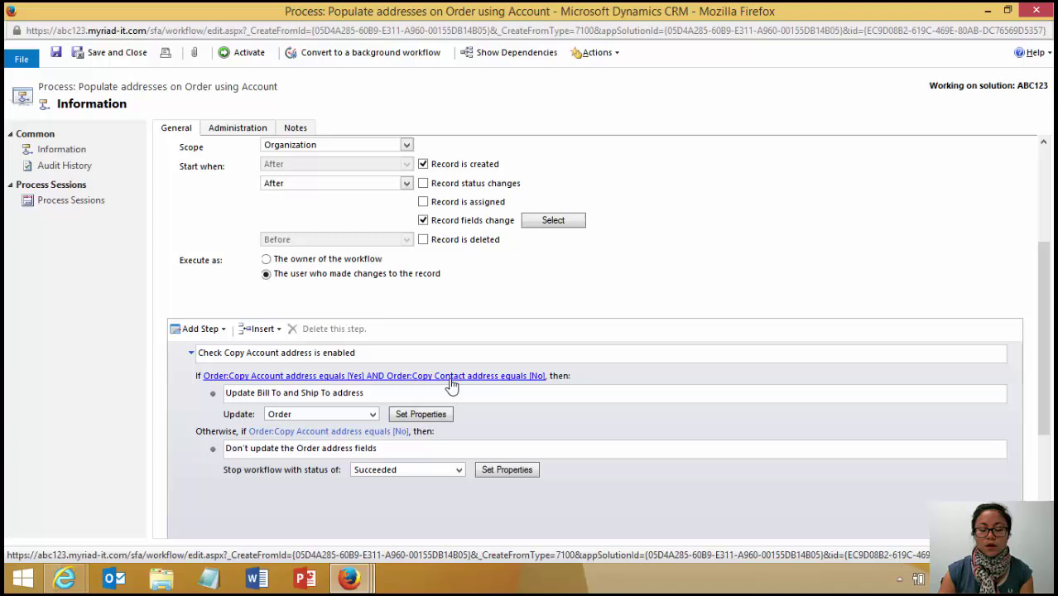
left_click(483, 382)
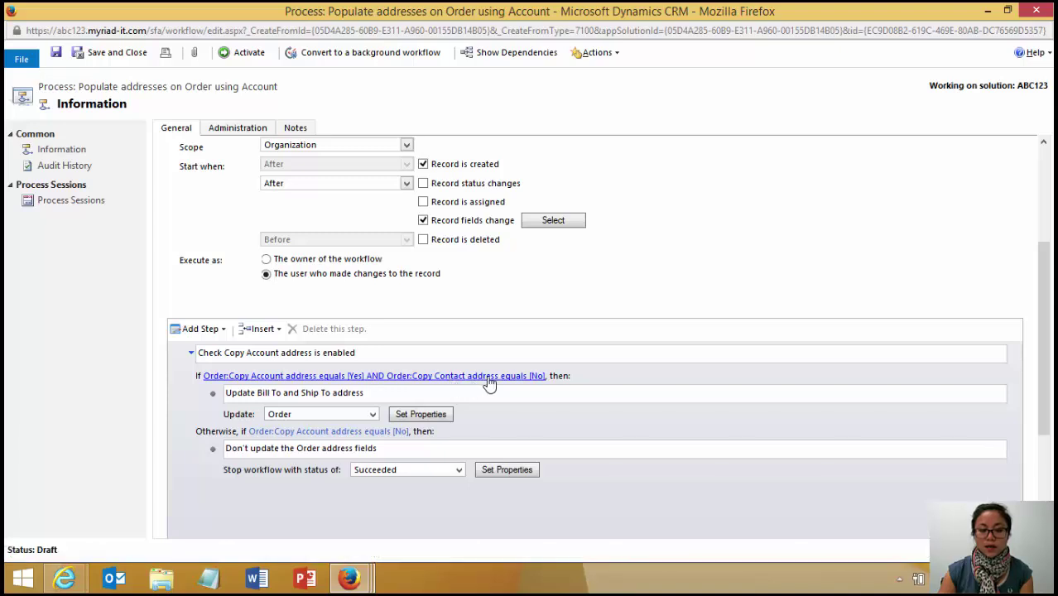
left_click(421, 415)
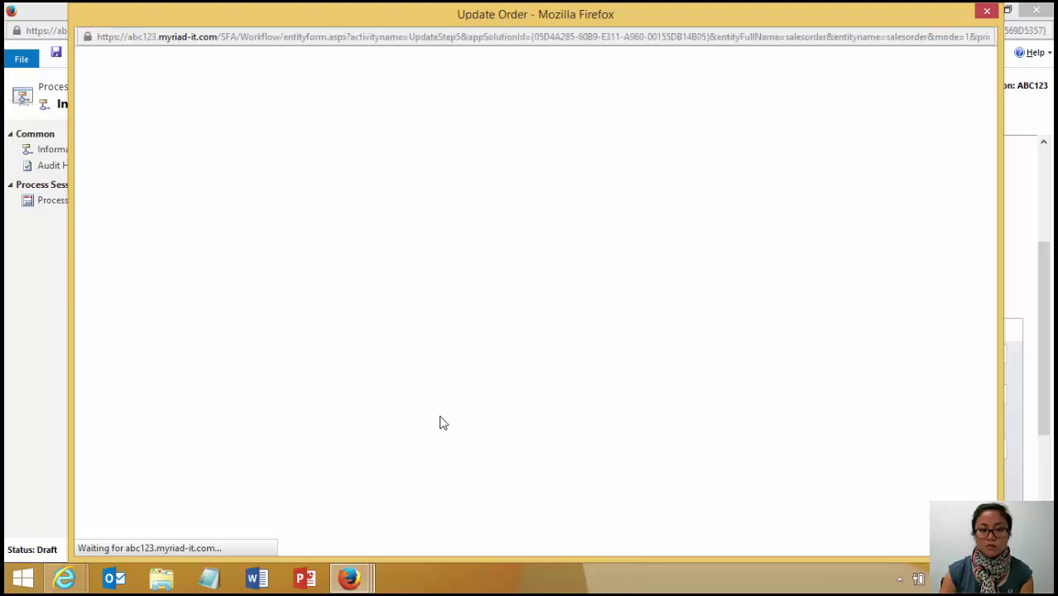
scroll(455, 379, "down", 3)
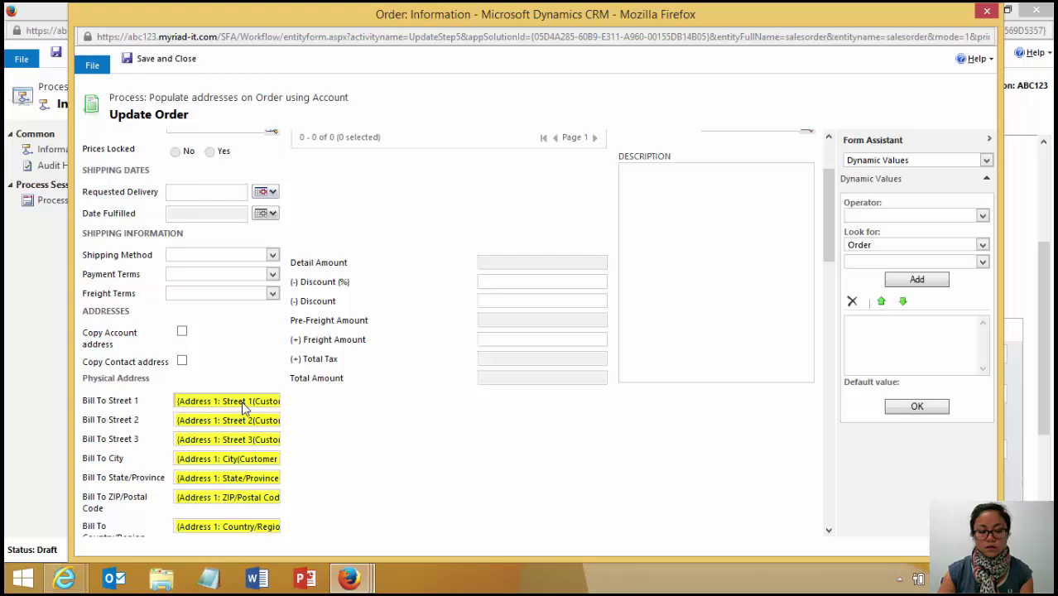
Set Bill To Street 1 to the Customer (Account) dynamic value Address 1: Street 1, check the Ship To mappings, and save the update step.
left_click(245, 403)
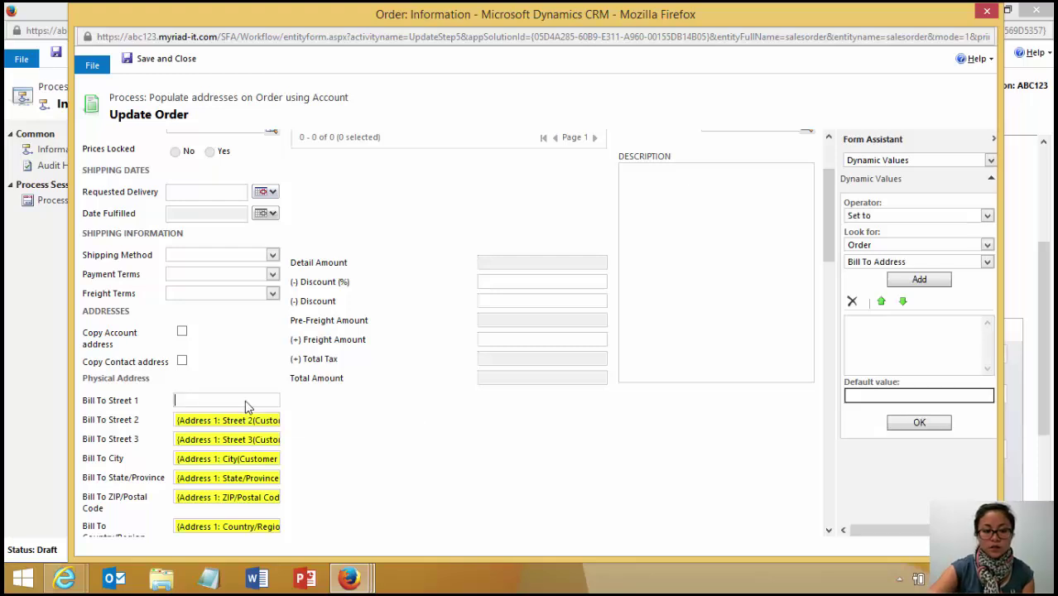
left_click(990, 248)
left_click(971, 322)
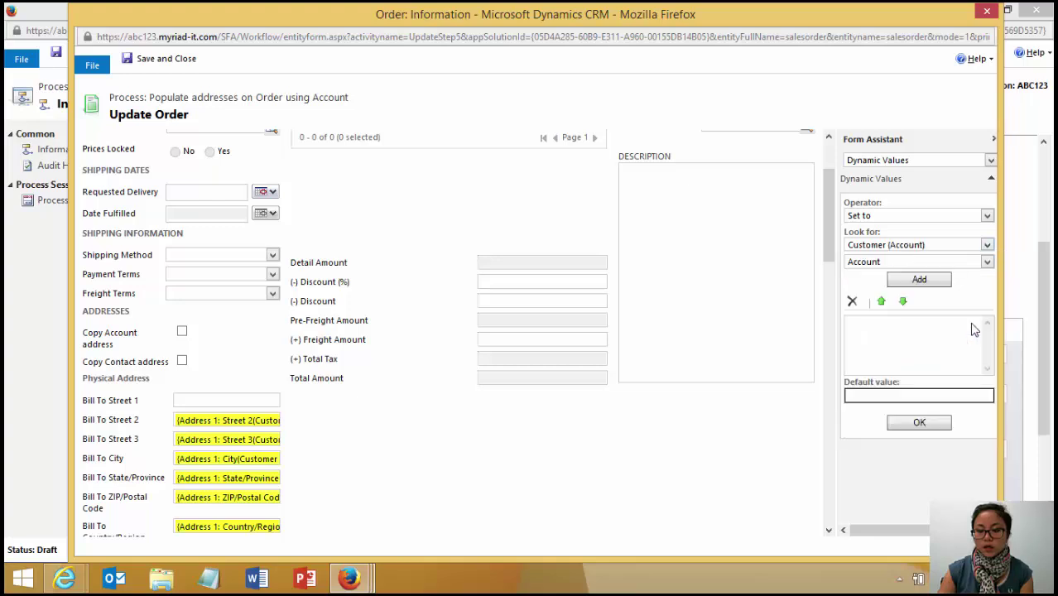
left_click(987, 263)
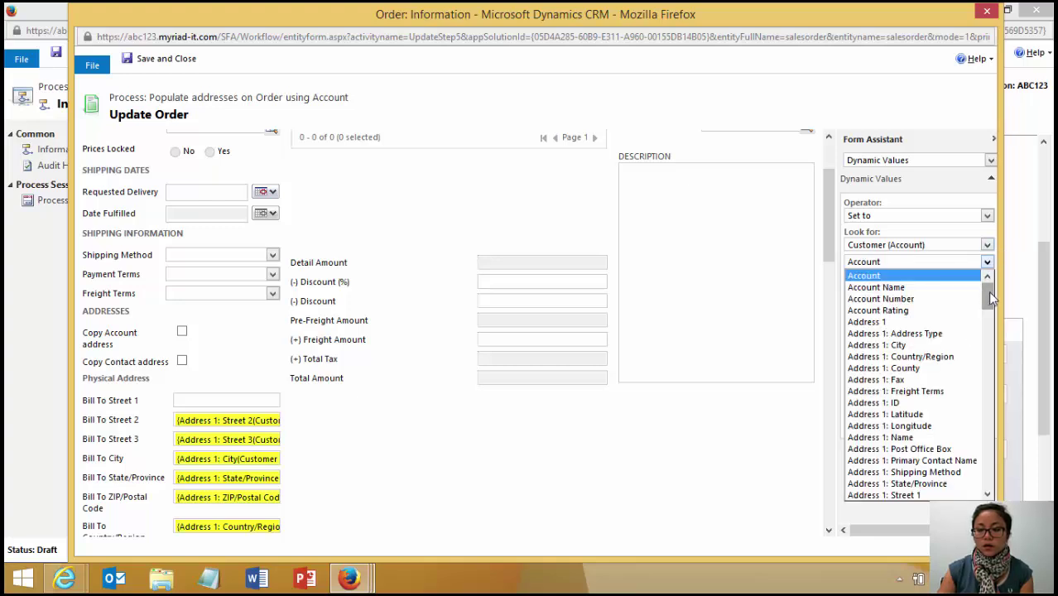
left_click_drag(992, 298, 973, 331)
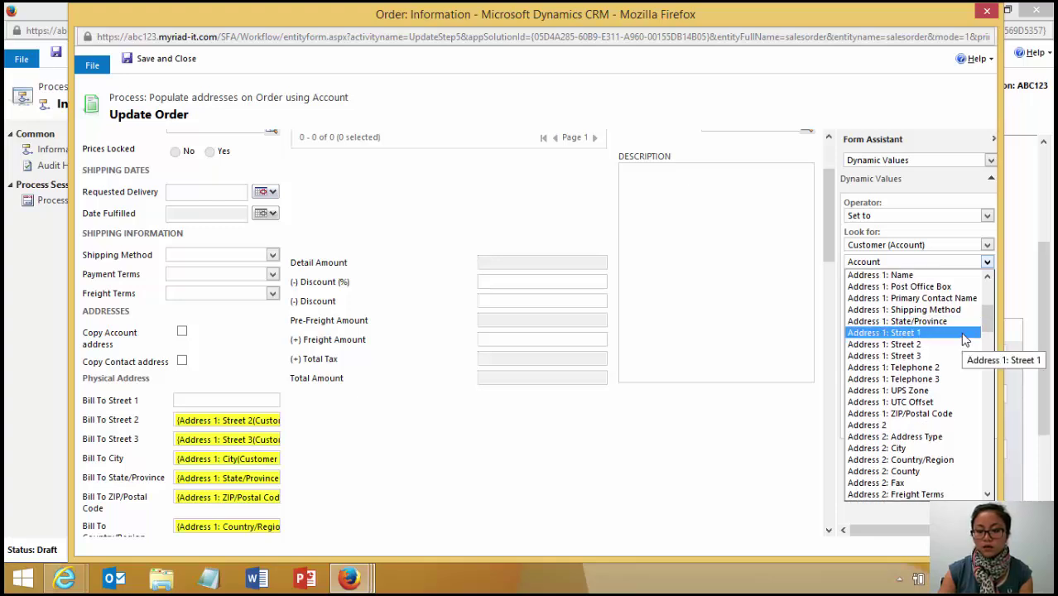
left_click(961, 333)
left_click(936, 282)
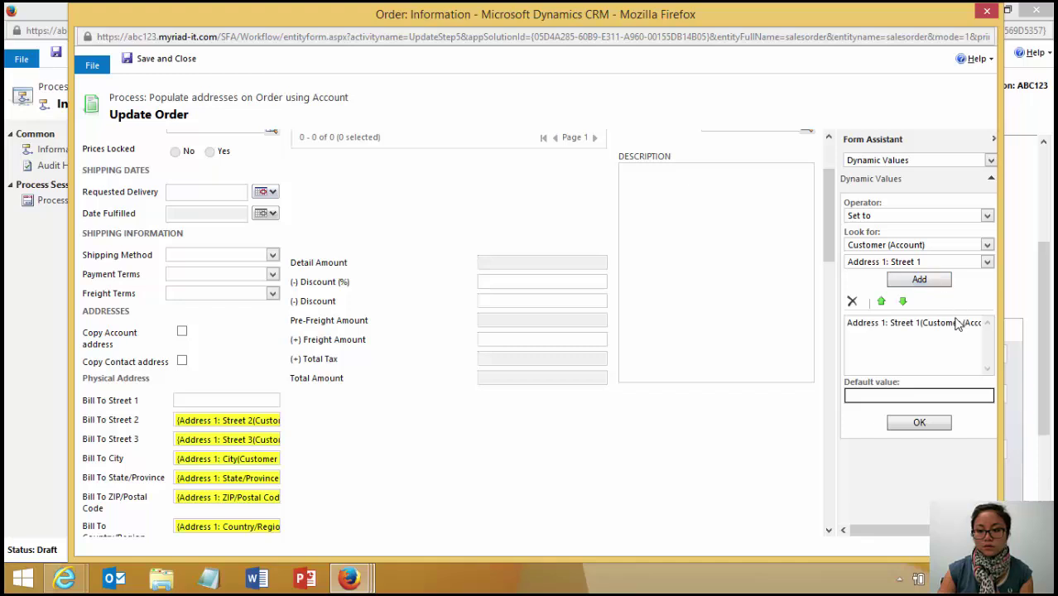
left_click(953, 323)
left_click(926, 424)
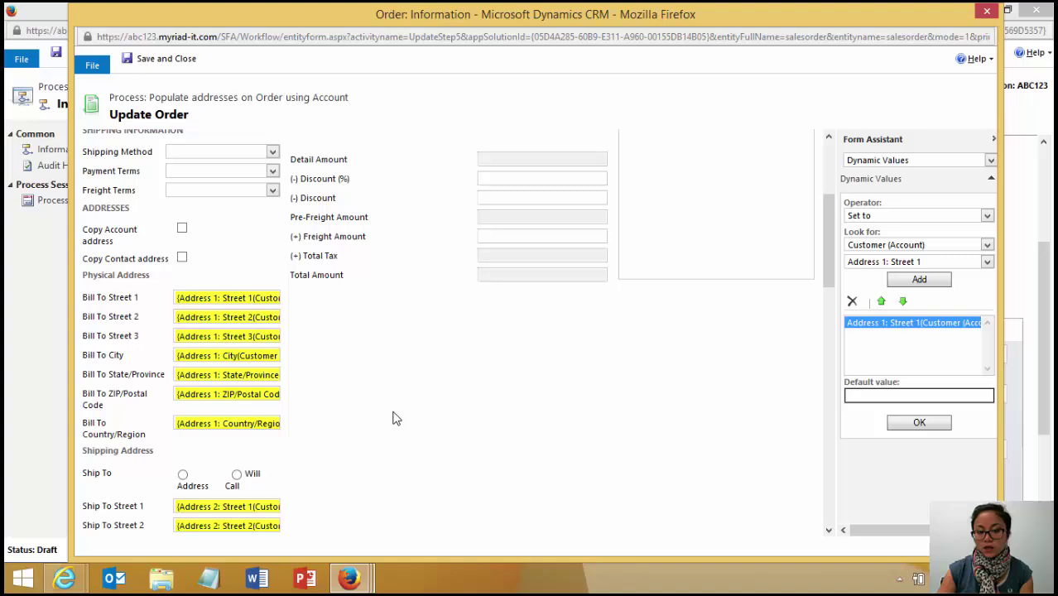
scroll(298, 461, "down", 3)
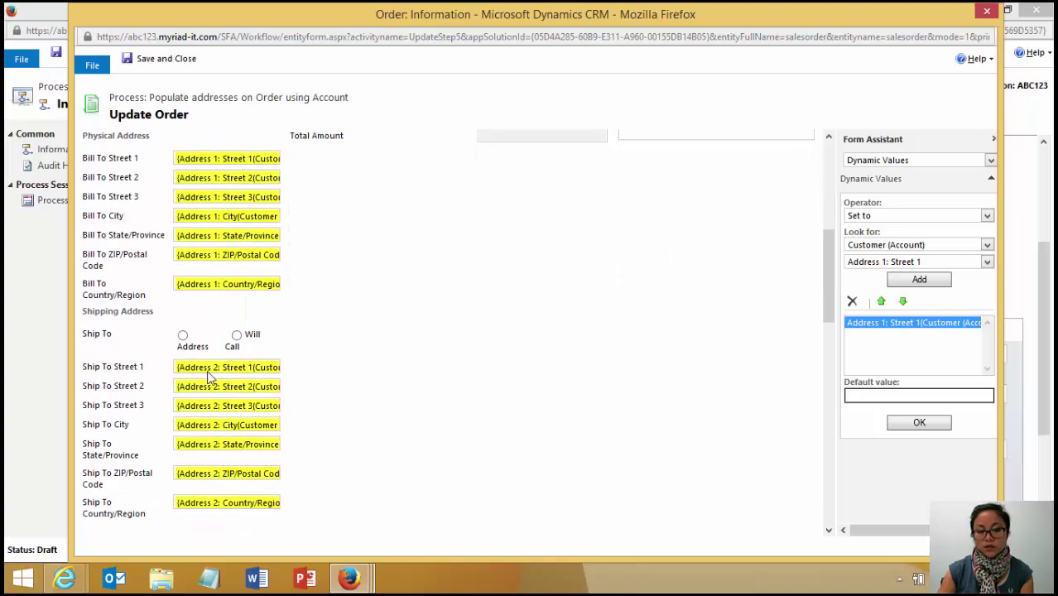
left_click(154, 58)
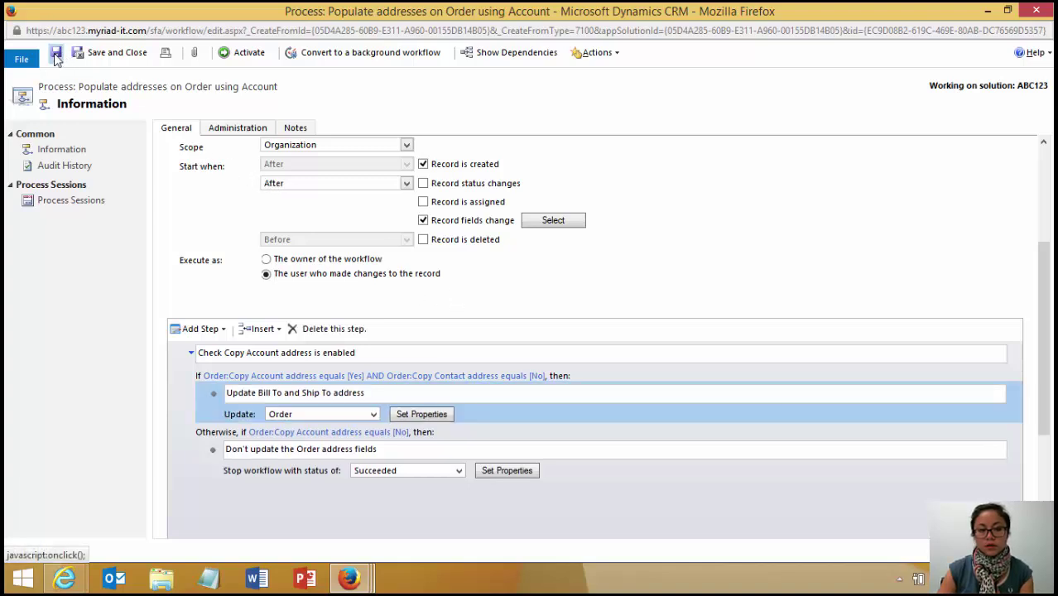
Activate the Populate addresses on Order using Account workflow, review its conditions, and close it.
left_click(241, 54)
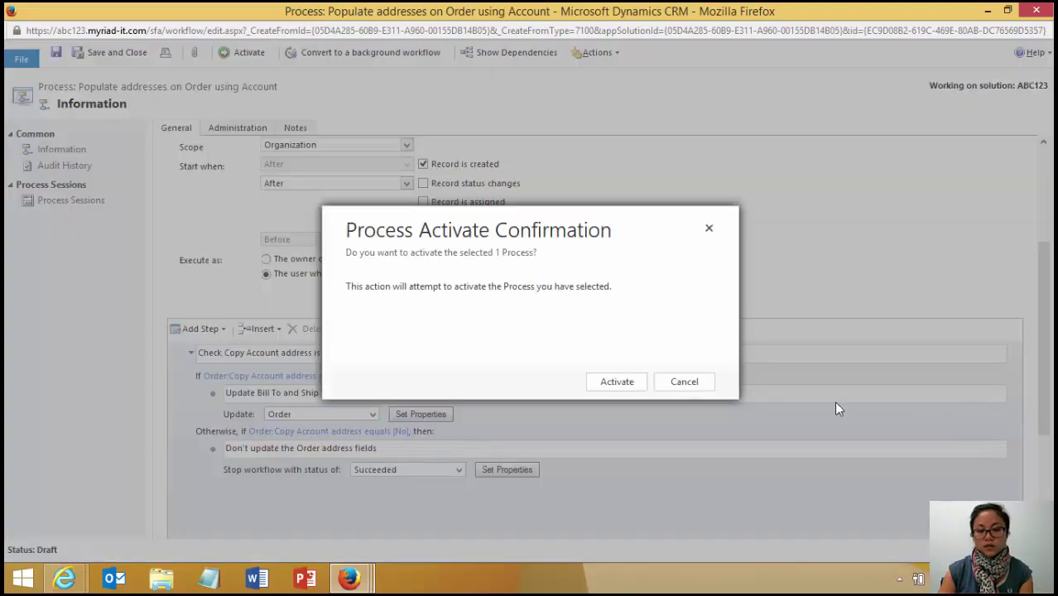
left_click(614, 382)
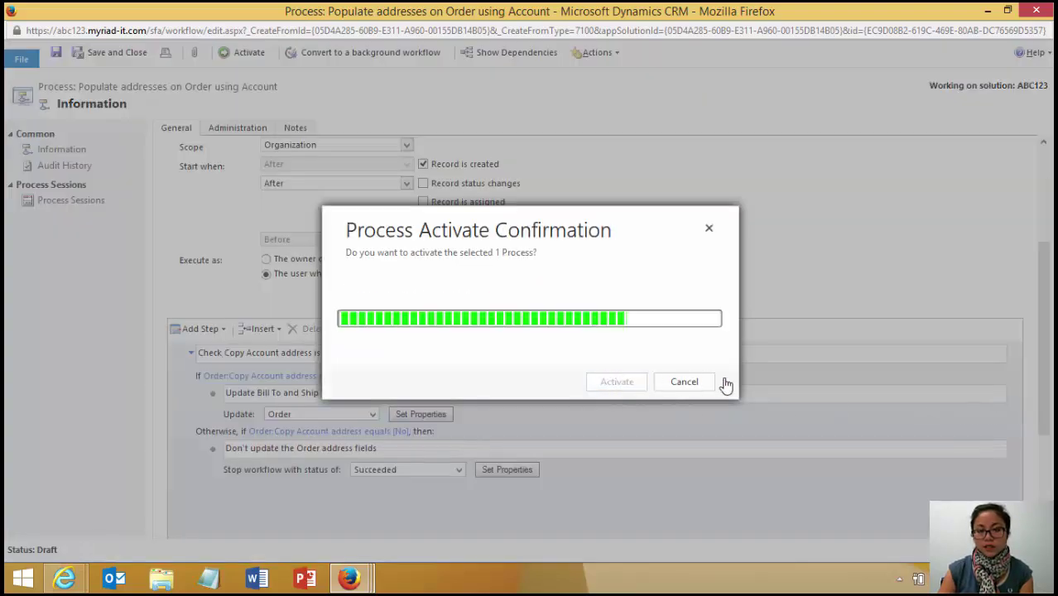
scroll(828, 387, "up", 3)
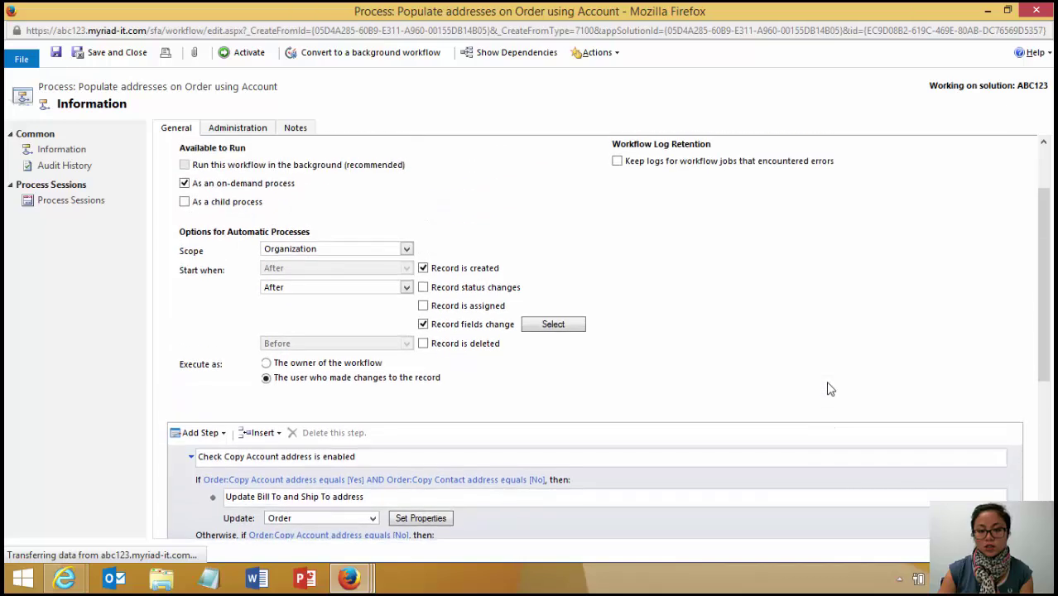
scroll(831, 389, "down", 3)
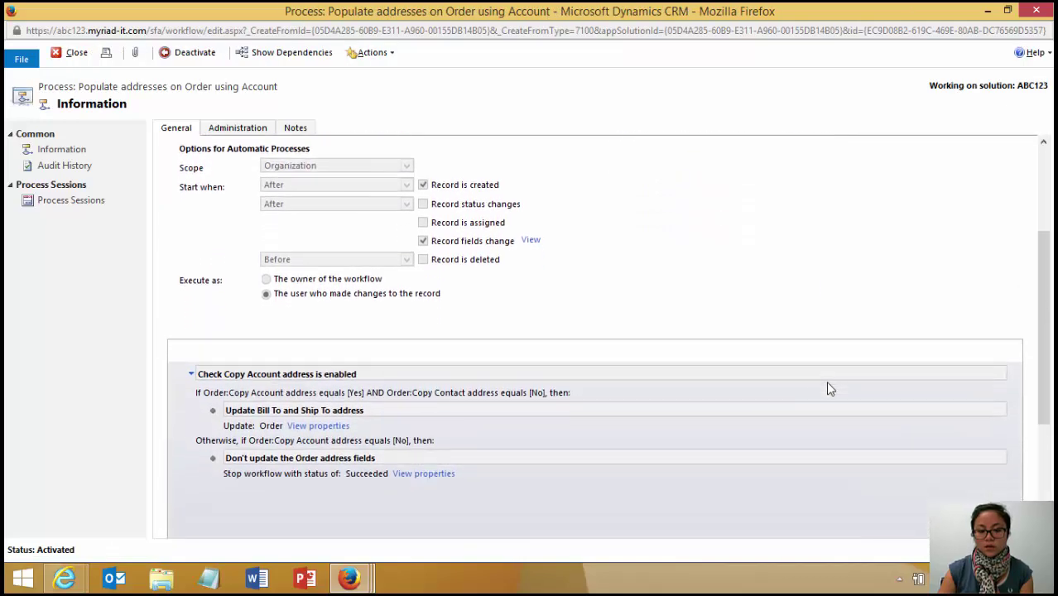
scroll(828, 388, "down", 2)
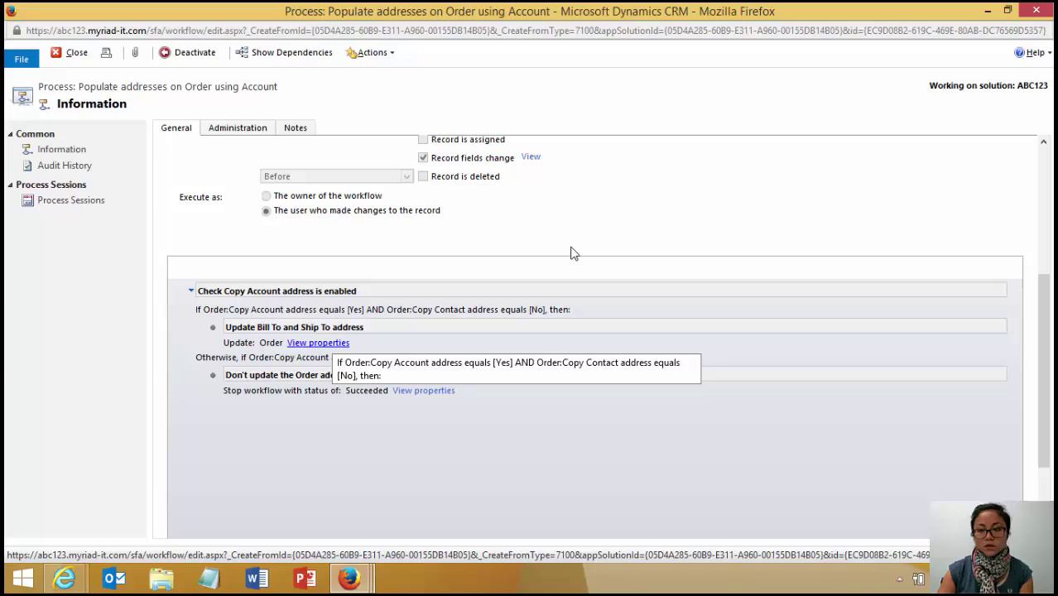
left_click(1037, 11)
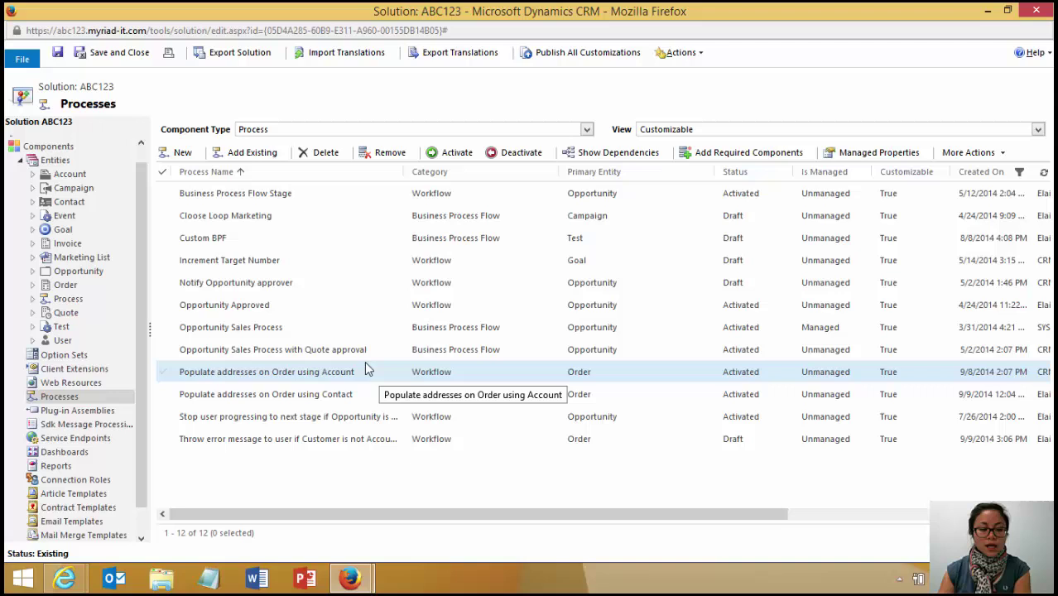
Open the Order entity's business rules in the solution, review the Copy Account Address rule's condition and action, and close it.
left_click(32, 286)
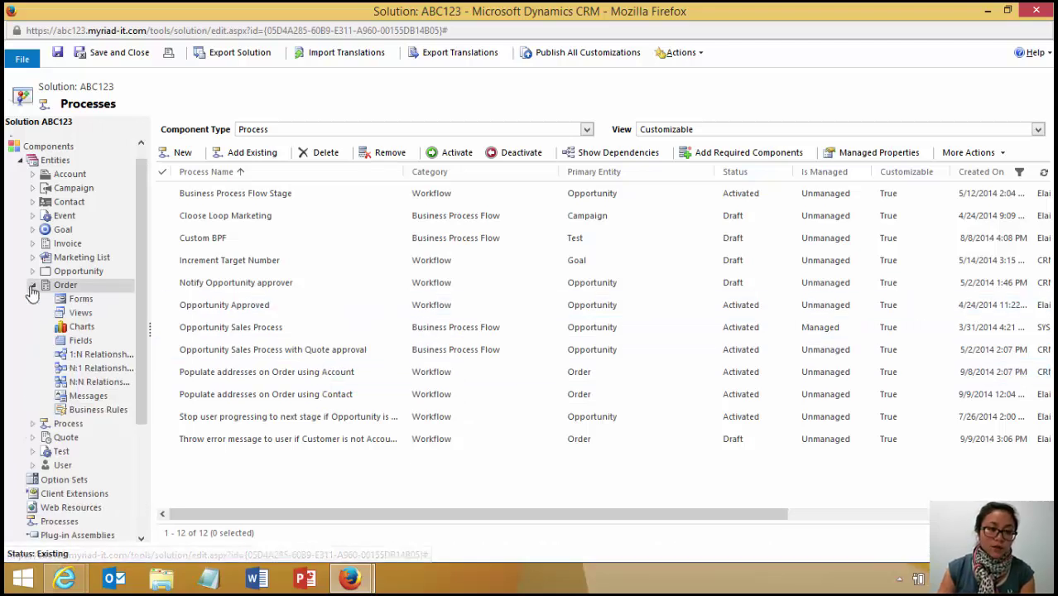
left_click(96, 410)
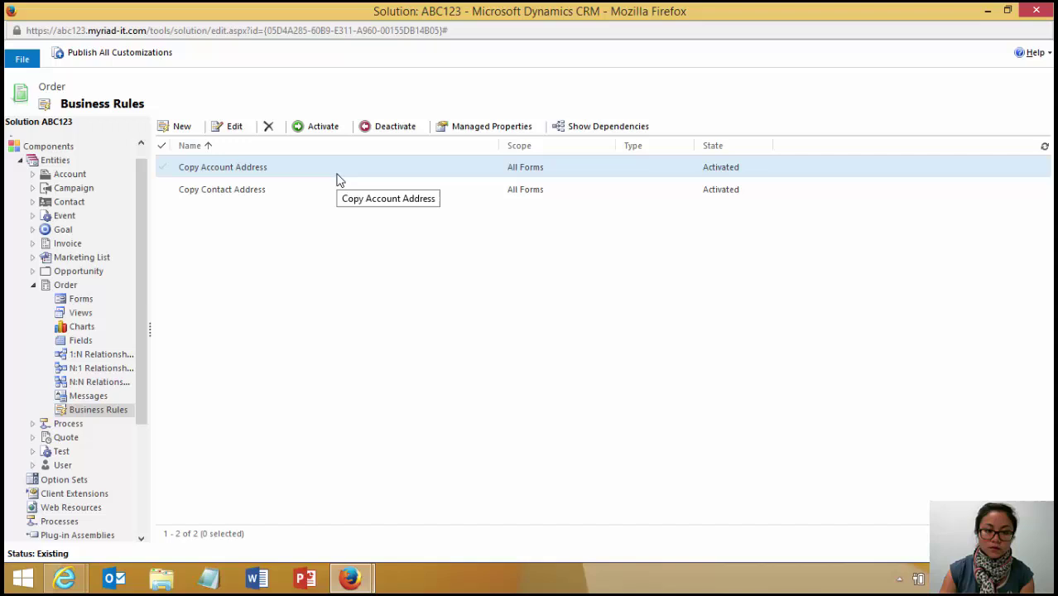
double_click(337, 174)
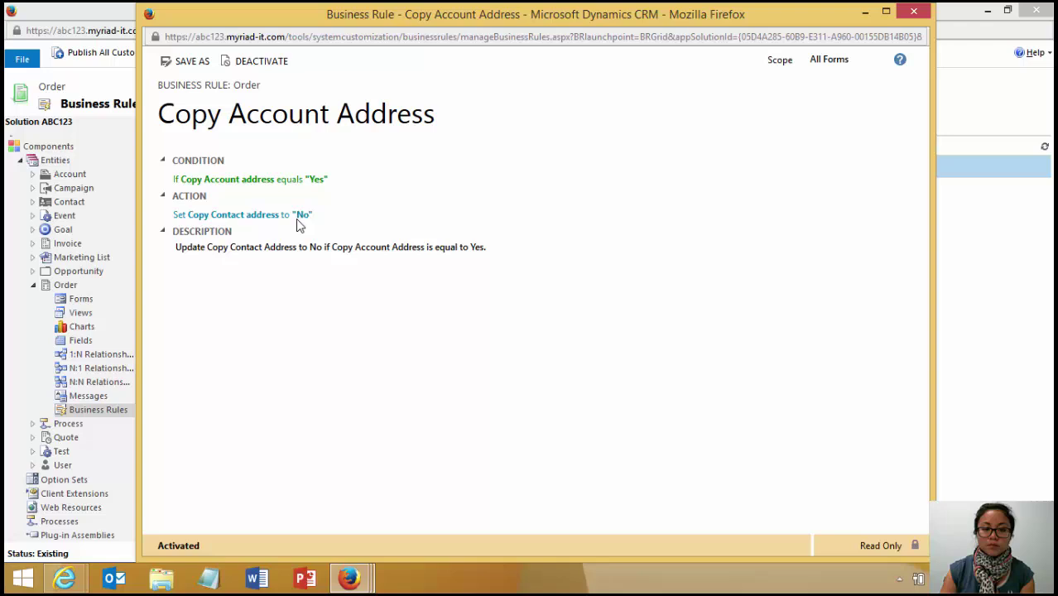
left_click(914, 11)
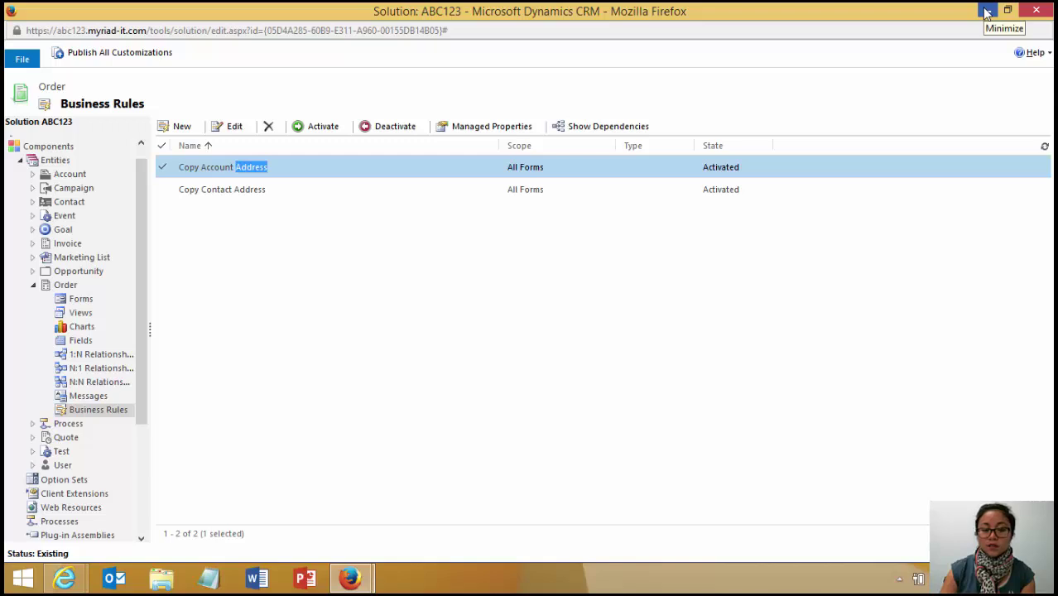
Return to the Demo order, enable Copy Contact address, and check the Bill To and Ship To address fields.
left_click(987, 11)
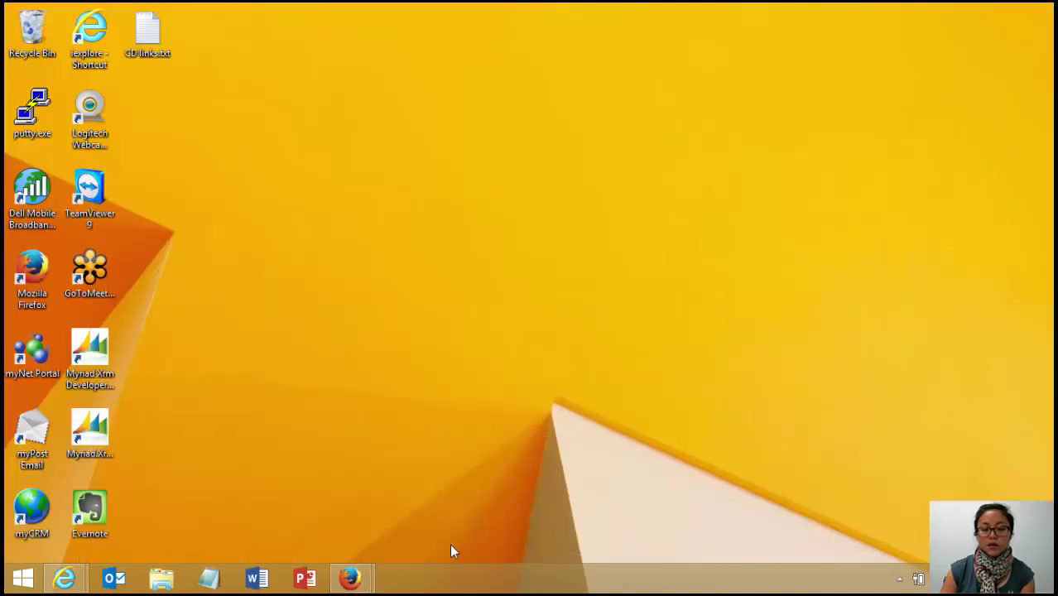
mouse_move(356, 574)
left_click(300, 522)
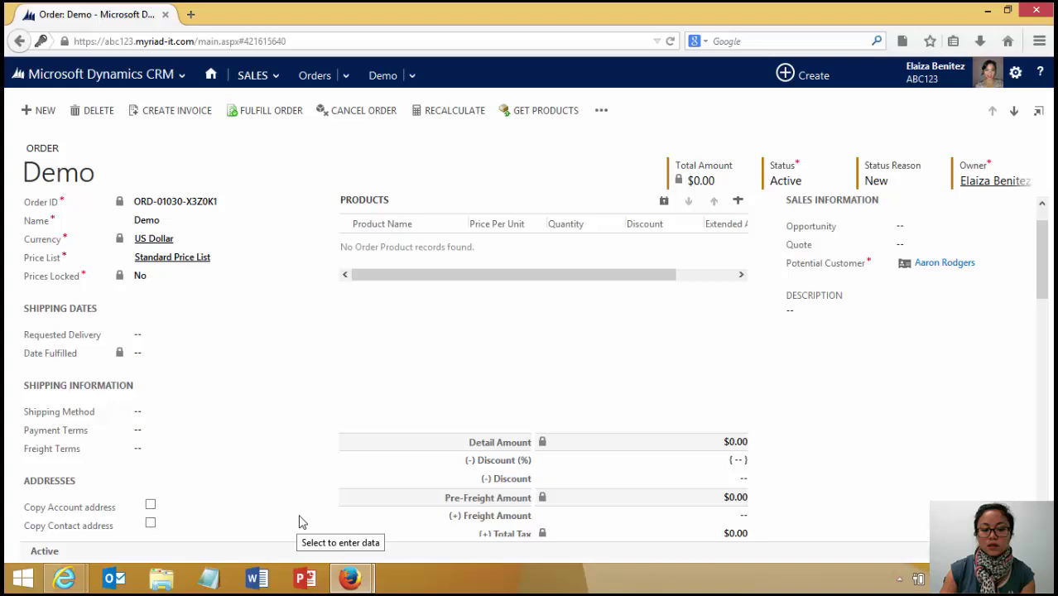
scroll(311, 508, "down", 2)
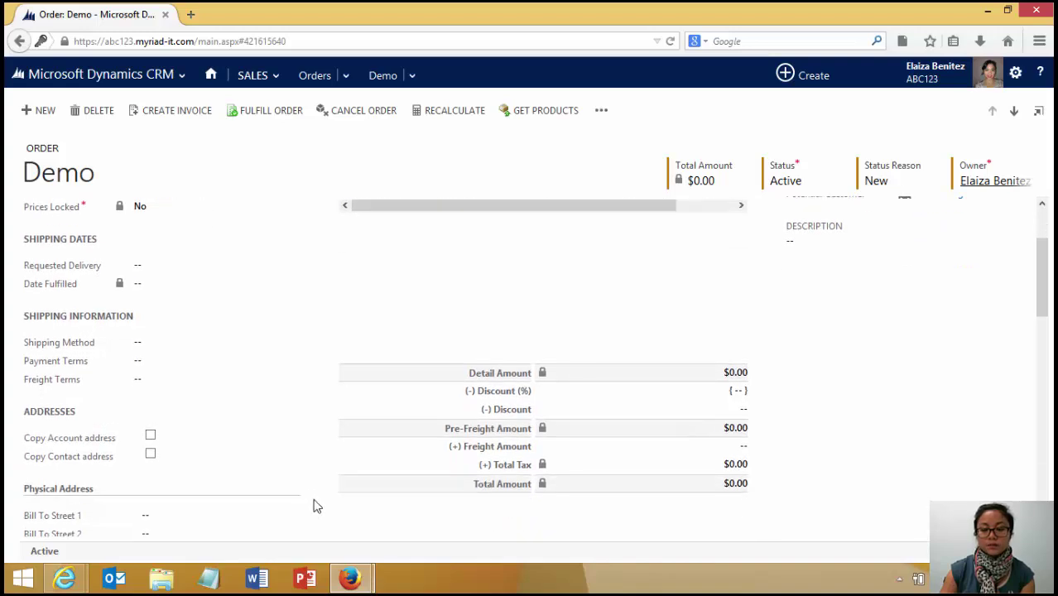
scroll(315, 506, "up", 3)
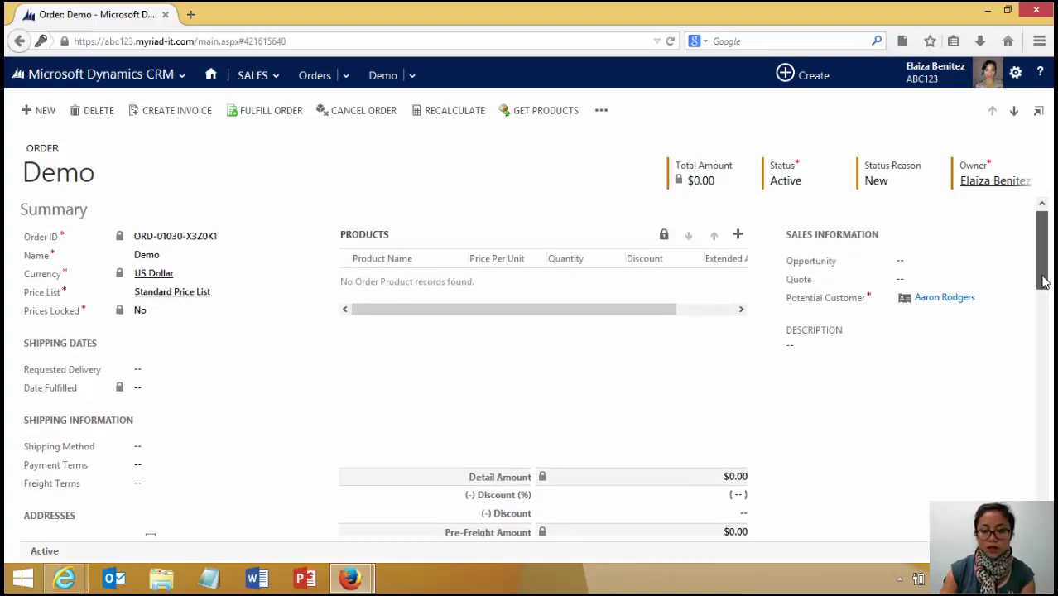
left_click_drag(1044, 282, 1041, 316)
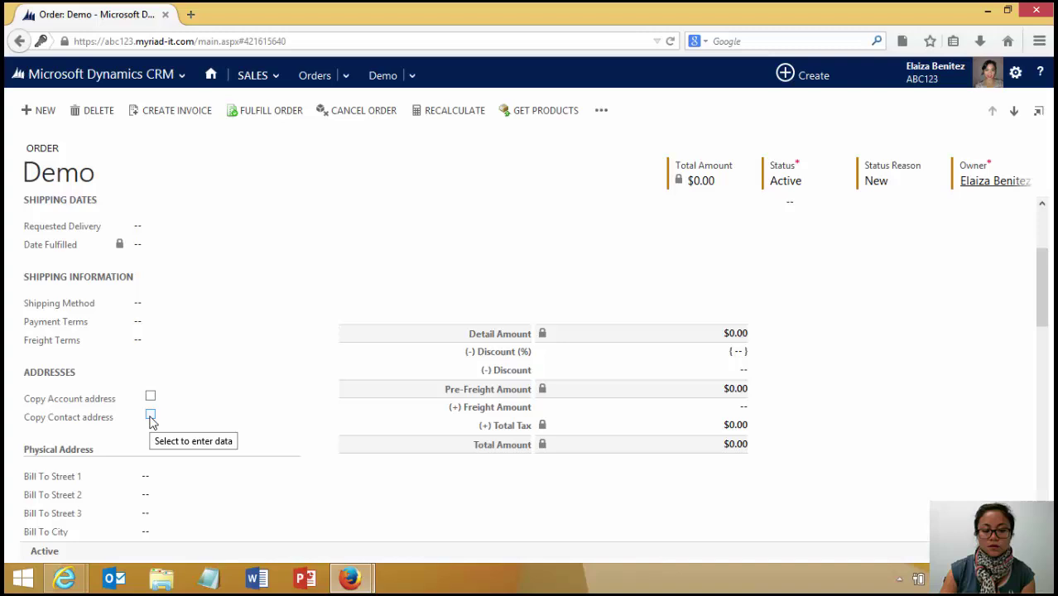
scroll(166, 419, "down", 2)
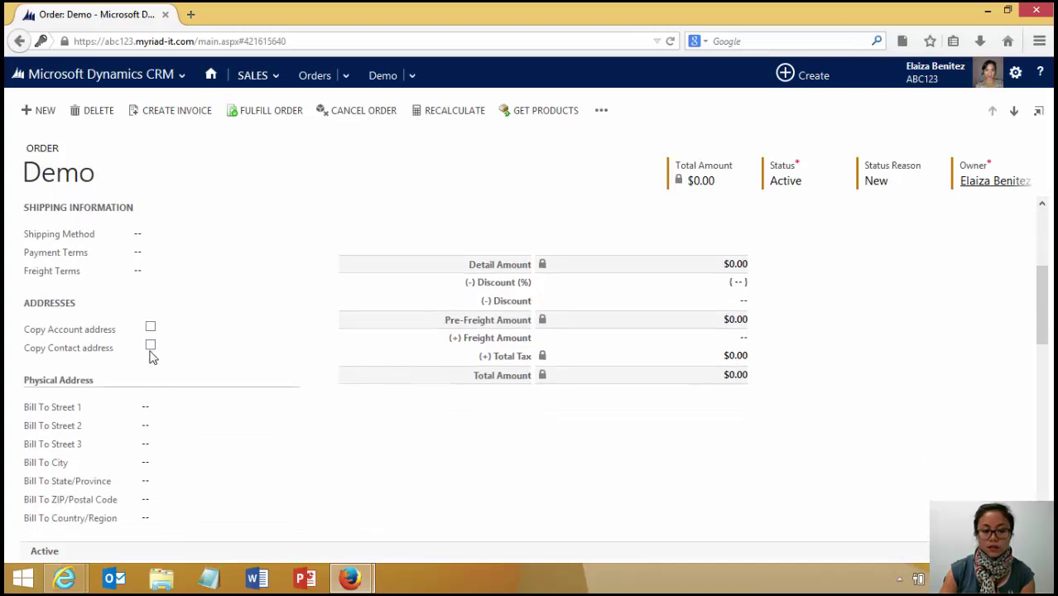
left_click(150, 346)
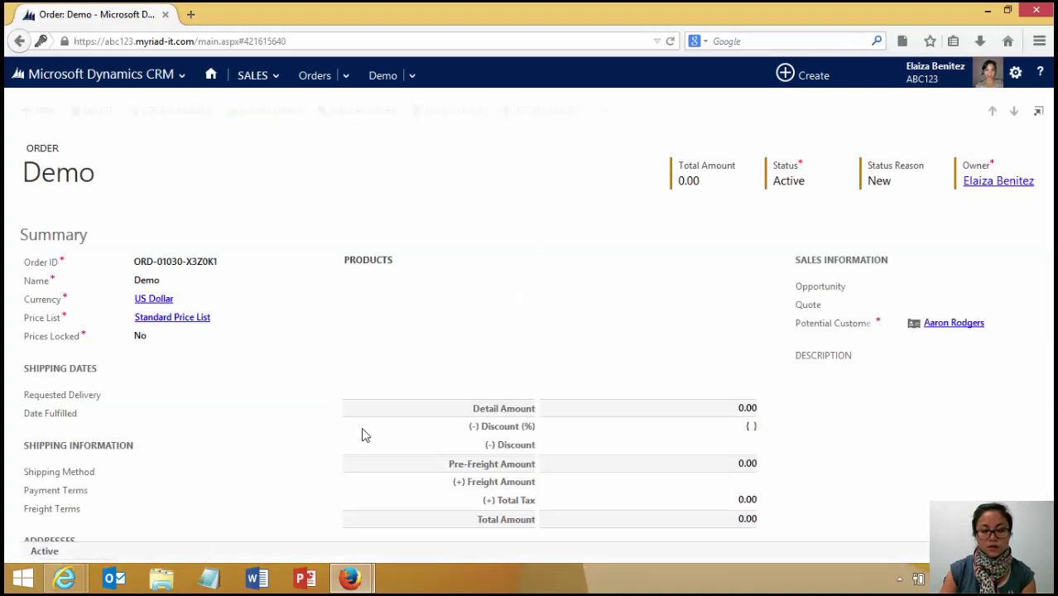
scroll(365, 423, "down", 8)
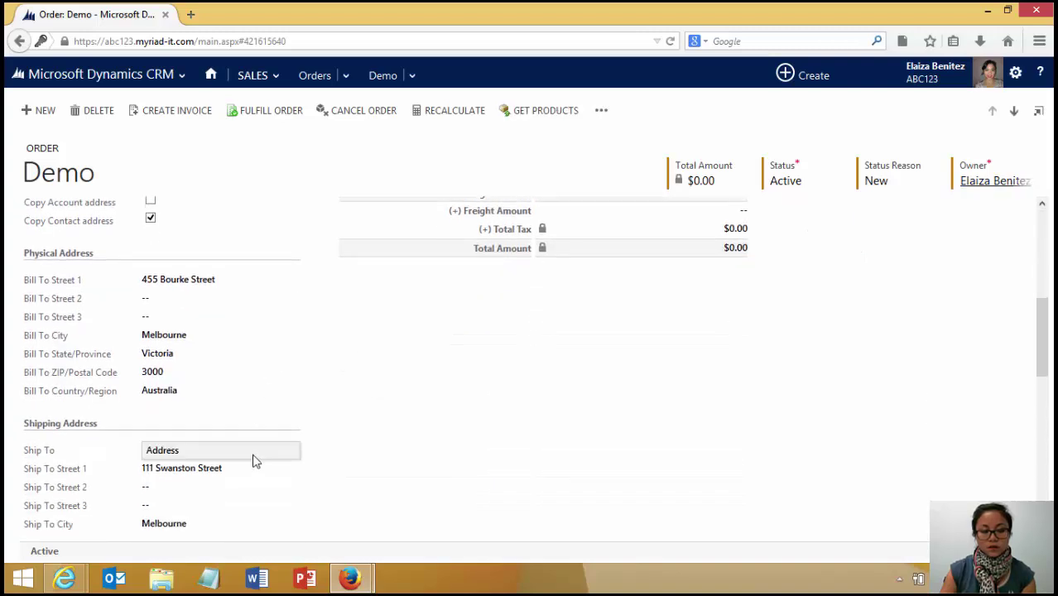
Try Copy Account address on the Demo order with a contact as Potential Customer, and switch back to Copy Contact address.
scroll(169, 248, "up", 2)
left_click(150, 270)
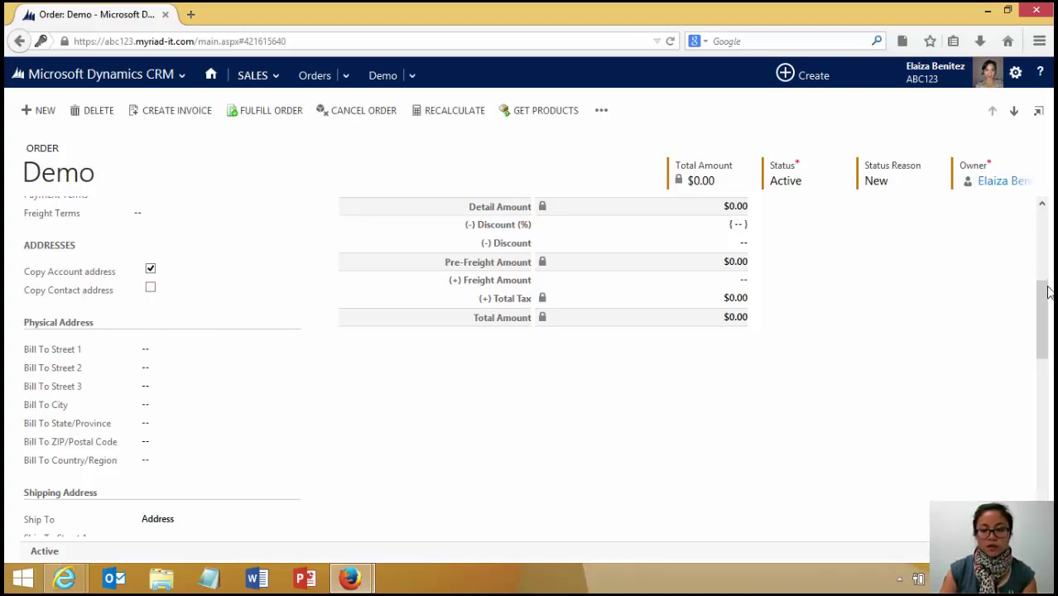
left_click_drag(1045, 291, 1042, 247)
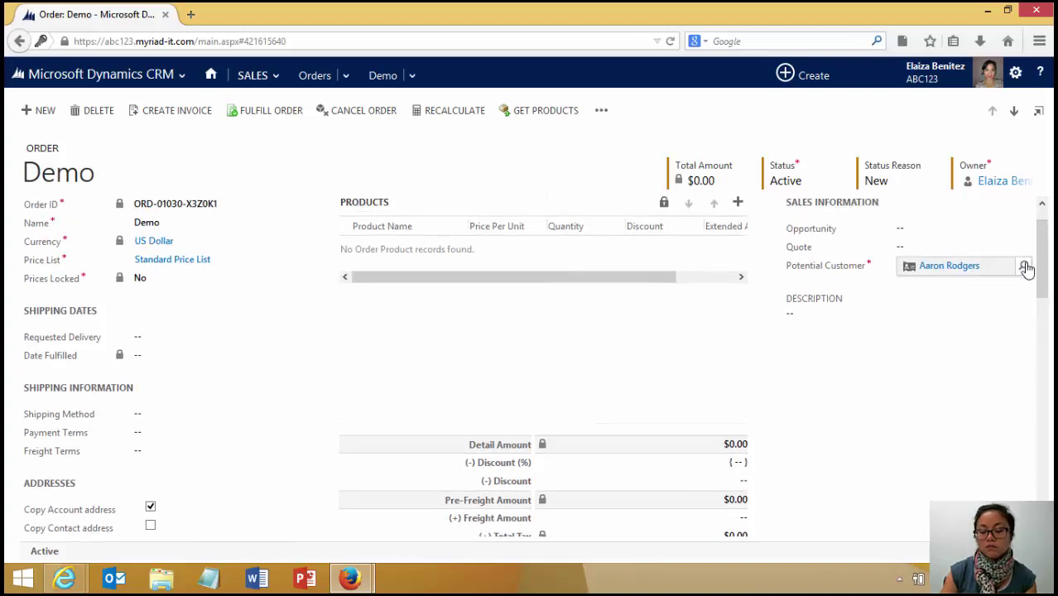
left_click(1012, 267)
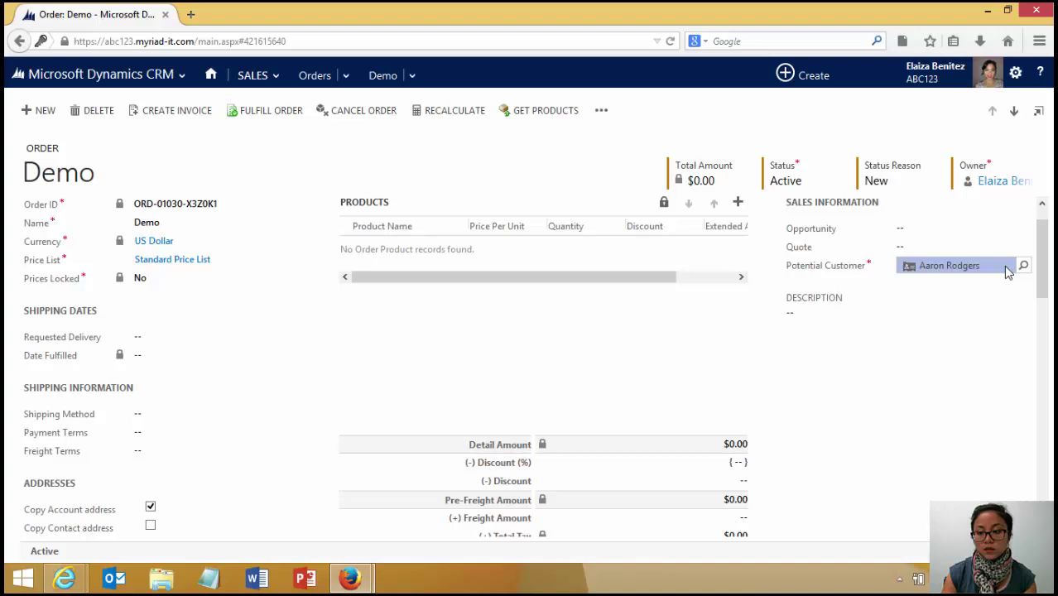
left_click_drag(1048, 269, 1048, 301)
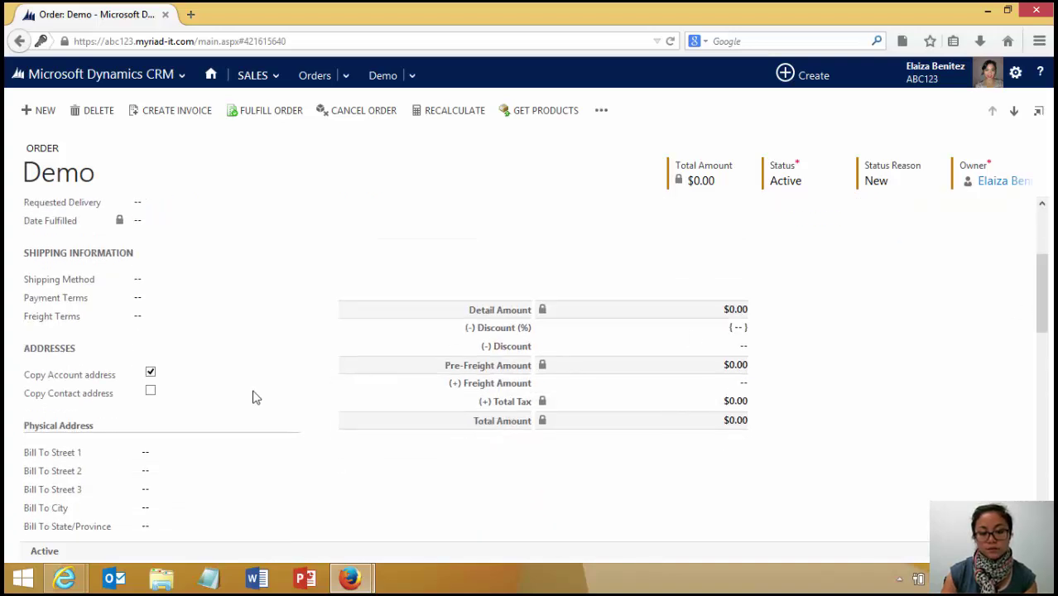
left_click(150, 391)
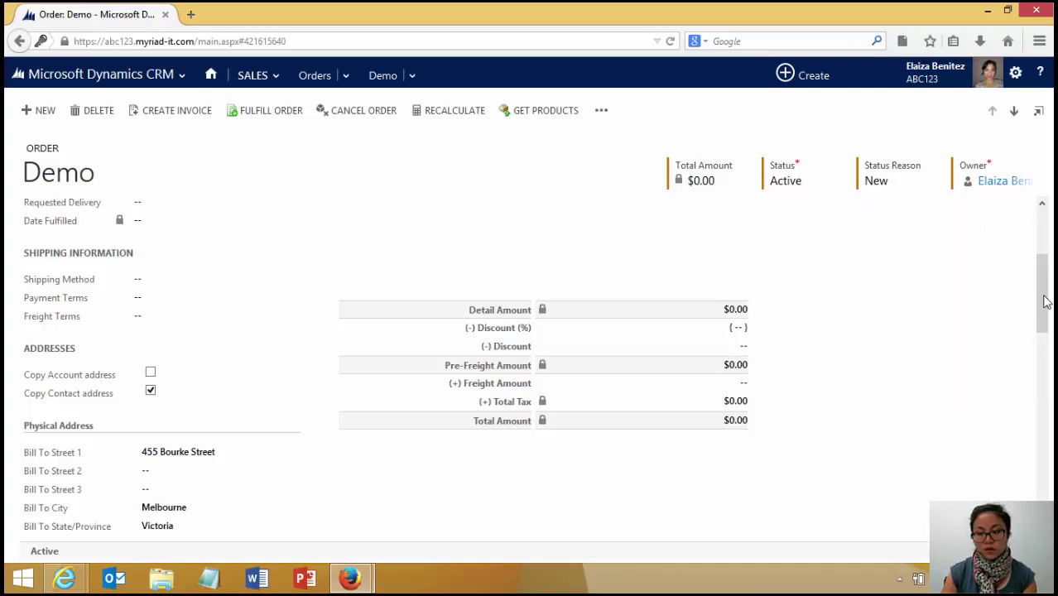
Replace the order's Potential Customer with the Green Bay Packers account.
left_click_drag(1047, 298, 1047, 254)
left_click(996, 311)
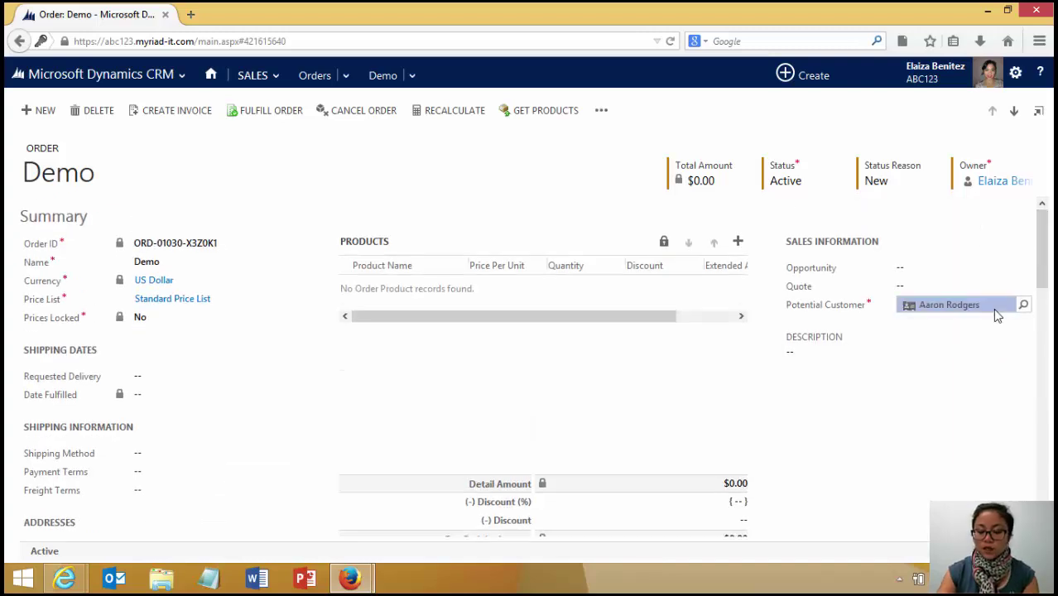
key("Delete")
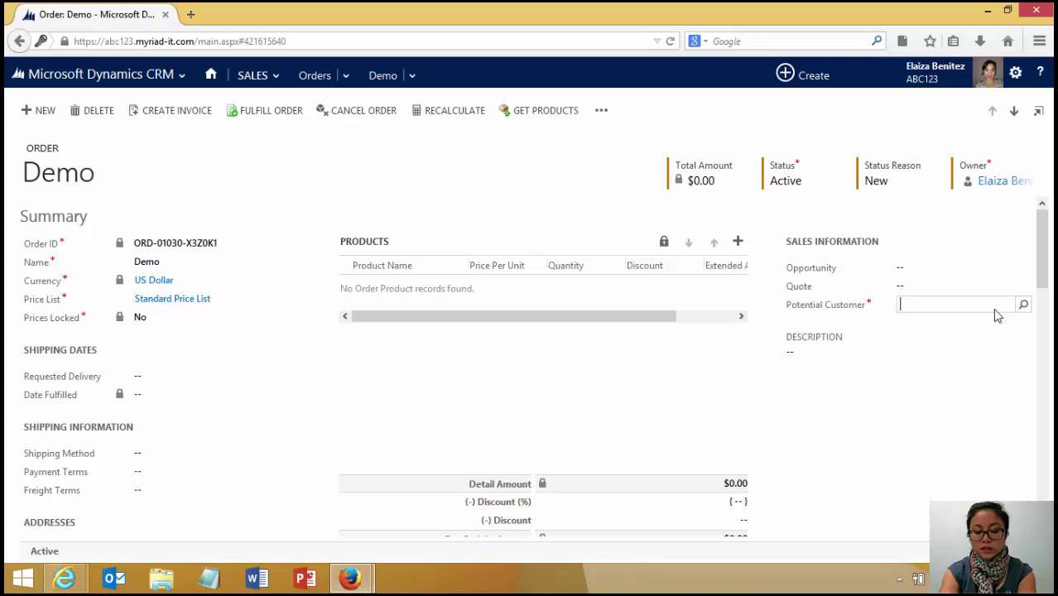
type("Green ")
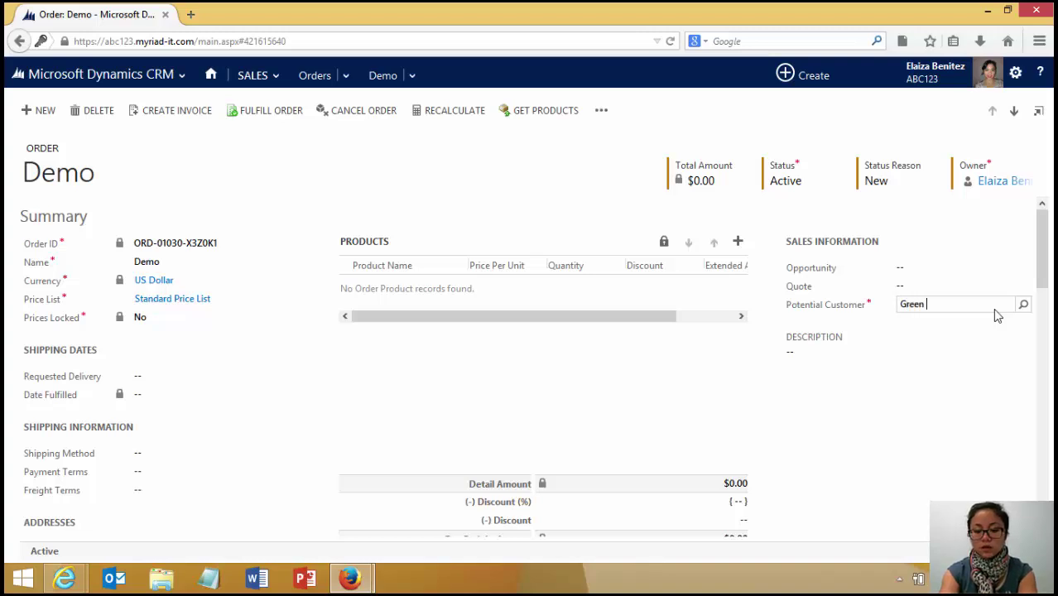
type("Bay")
key("Tab")
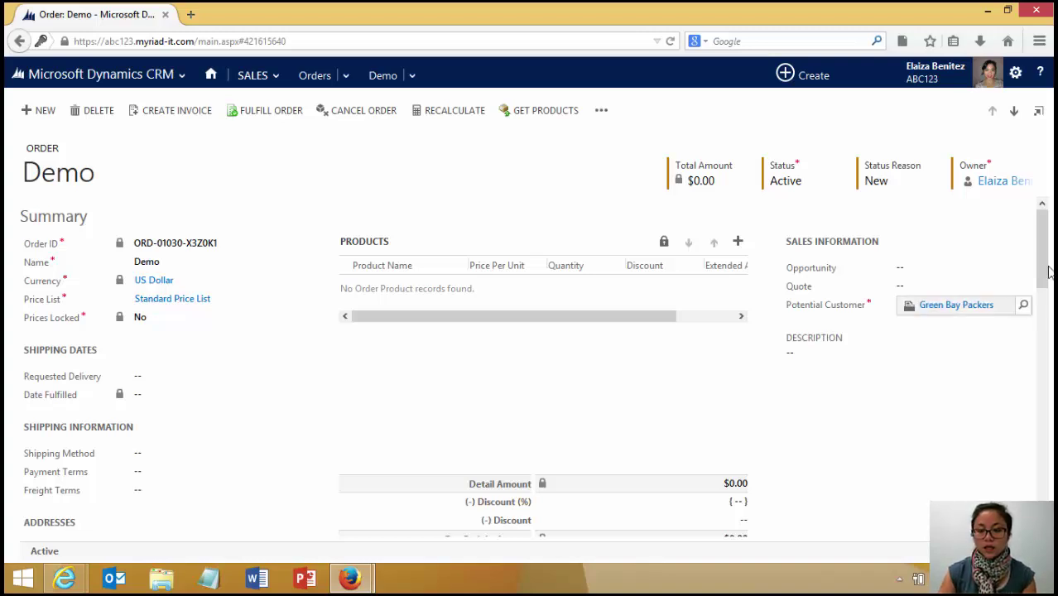
Enable Copy Account address on the Demo order and check the Bill To and Ship To address fields.
left_click_drag(1047, 269, 1035, 333)
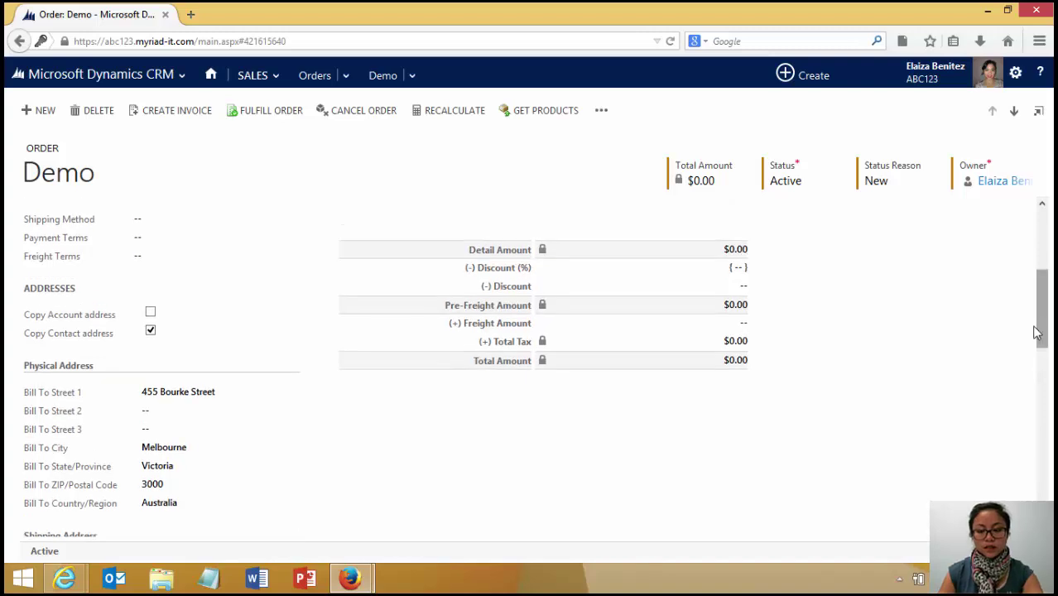
left_click(151, 313)
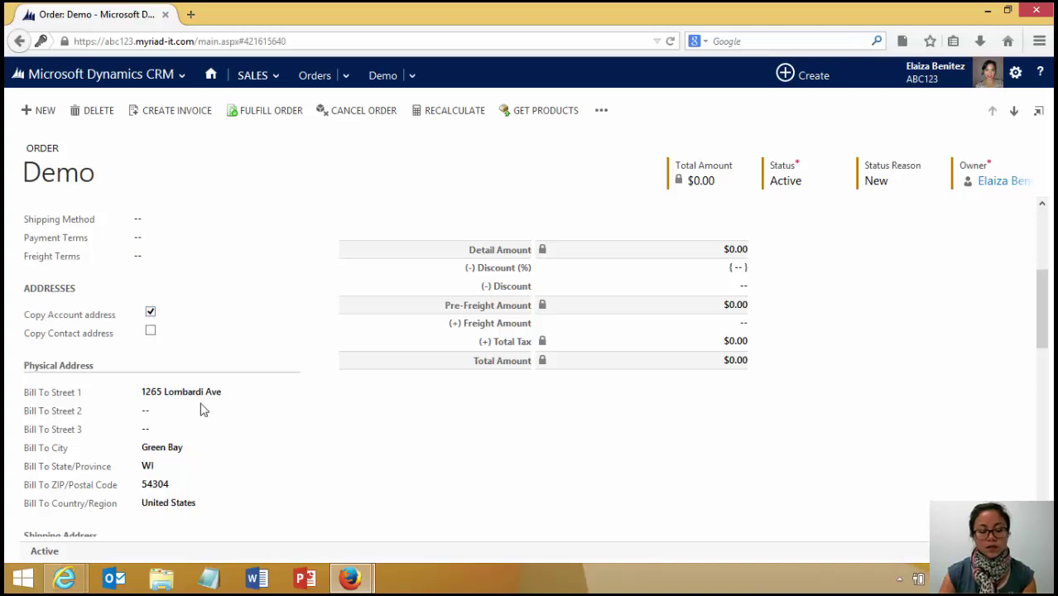
scroll(222, 451, "down", 1)
scroll(221, 452, "down", 1)
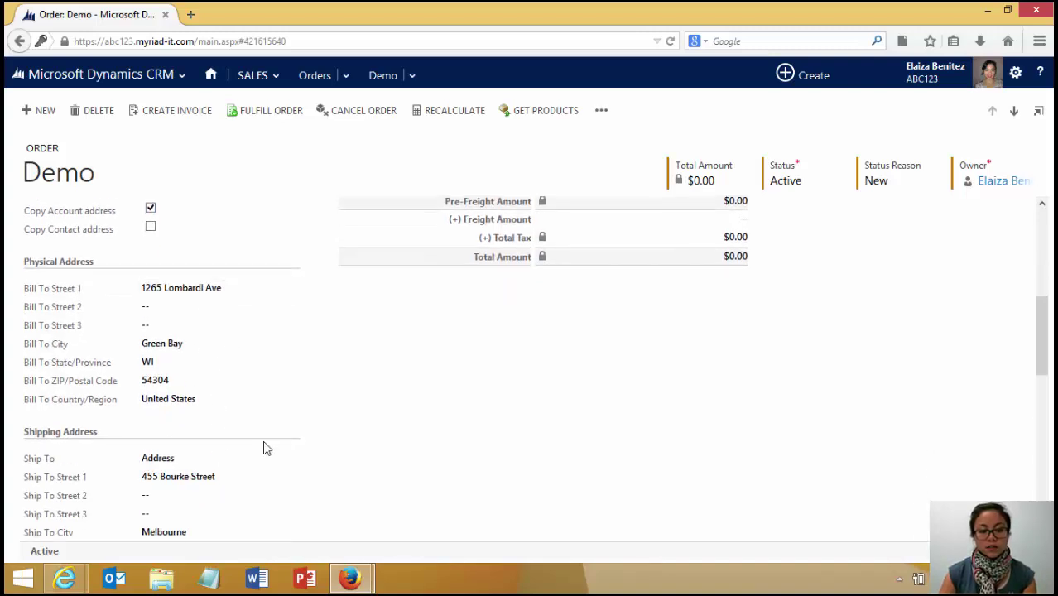